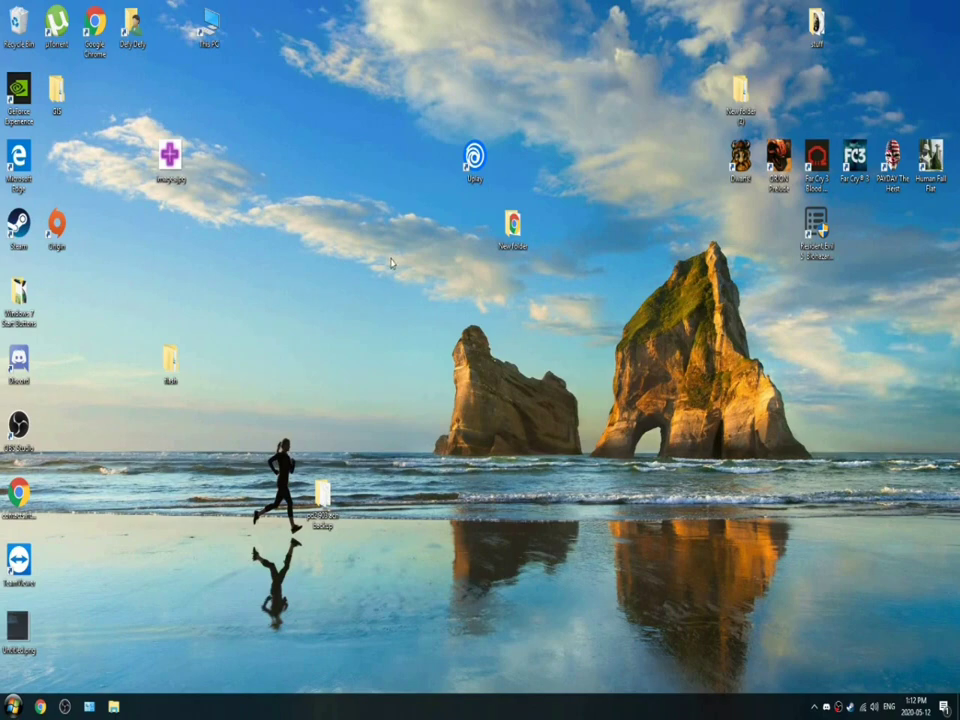
- Download the Radmin VPN installer from radmin-vpn.com in Chrome and launch it
left_click_drag(467, 107, 285, 493)
left_click_drag(212, 152, 534, 448)
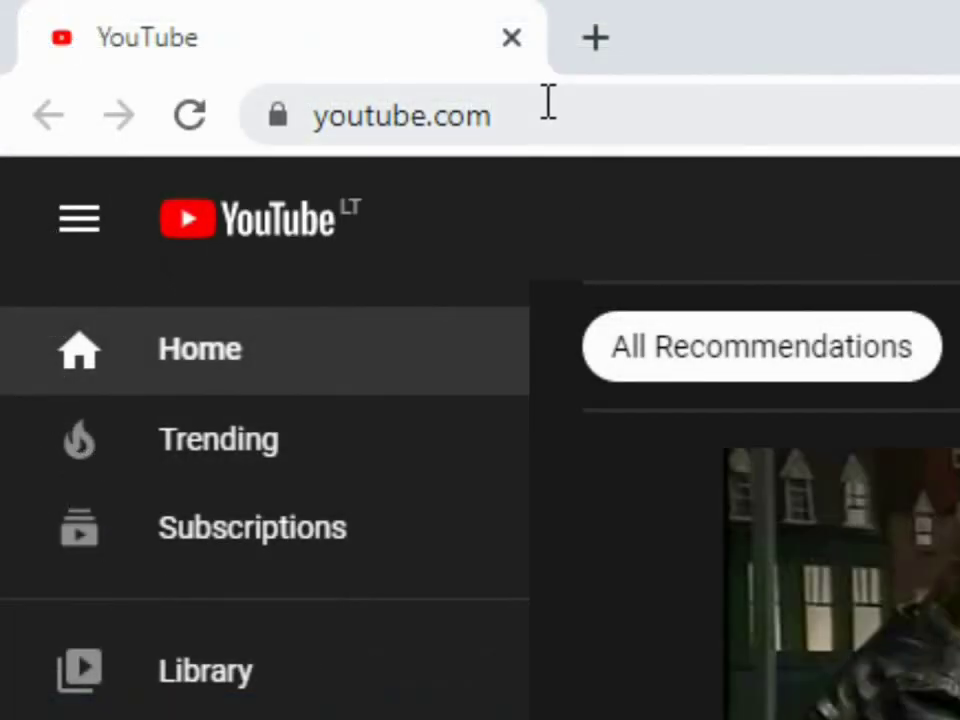
left_click(550, 102)
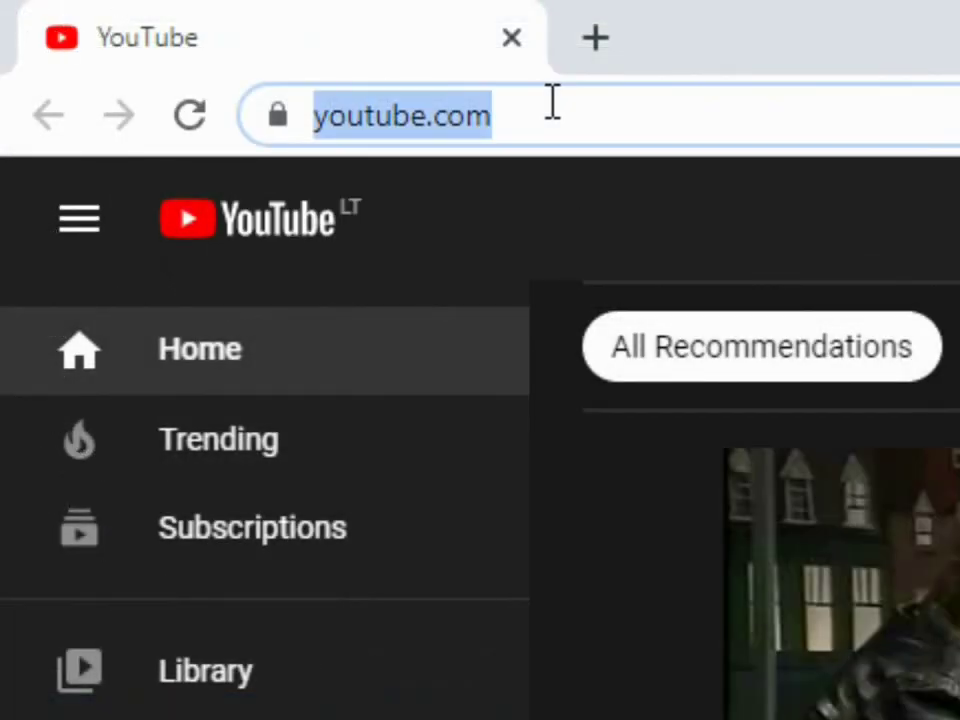
type("radmin-vpn")
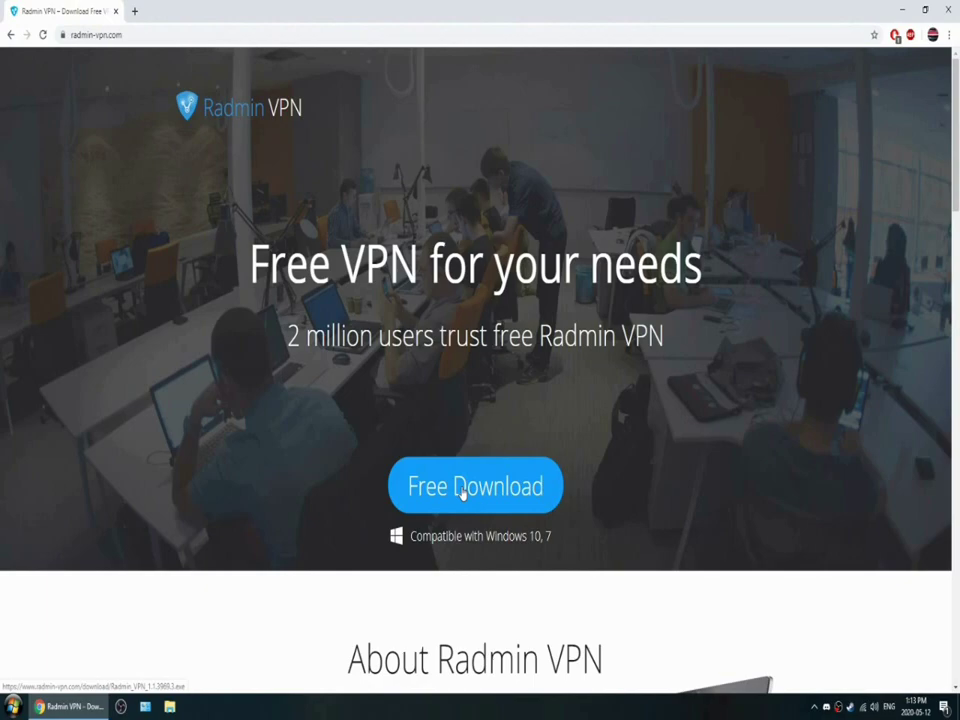
left_click(463, 492)
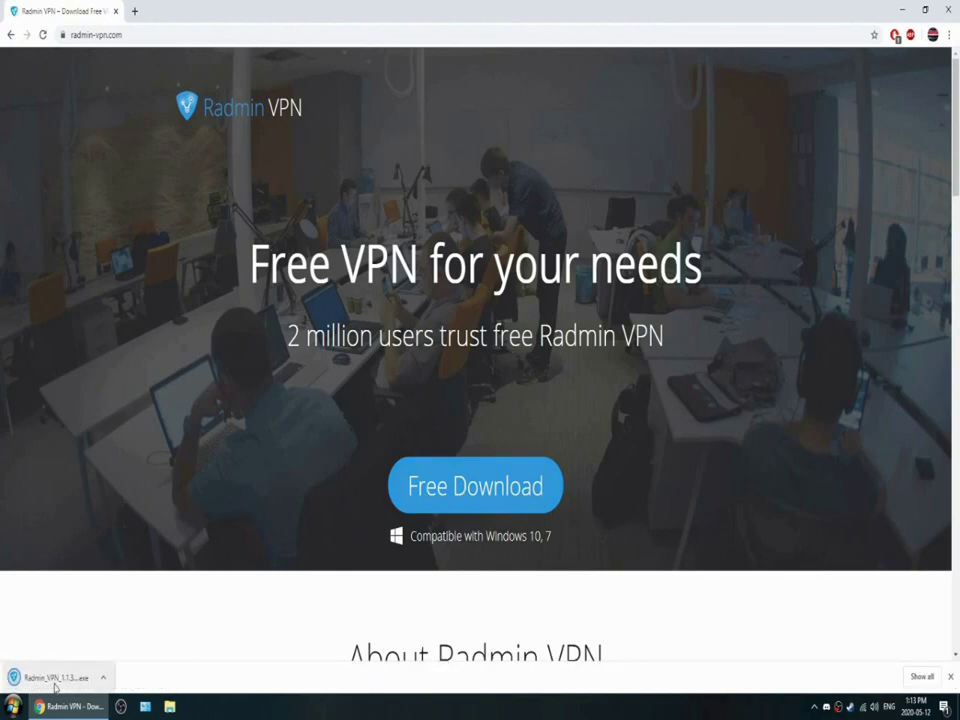
left_click(55, 678)
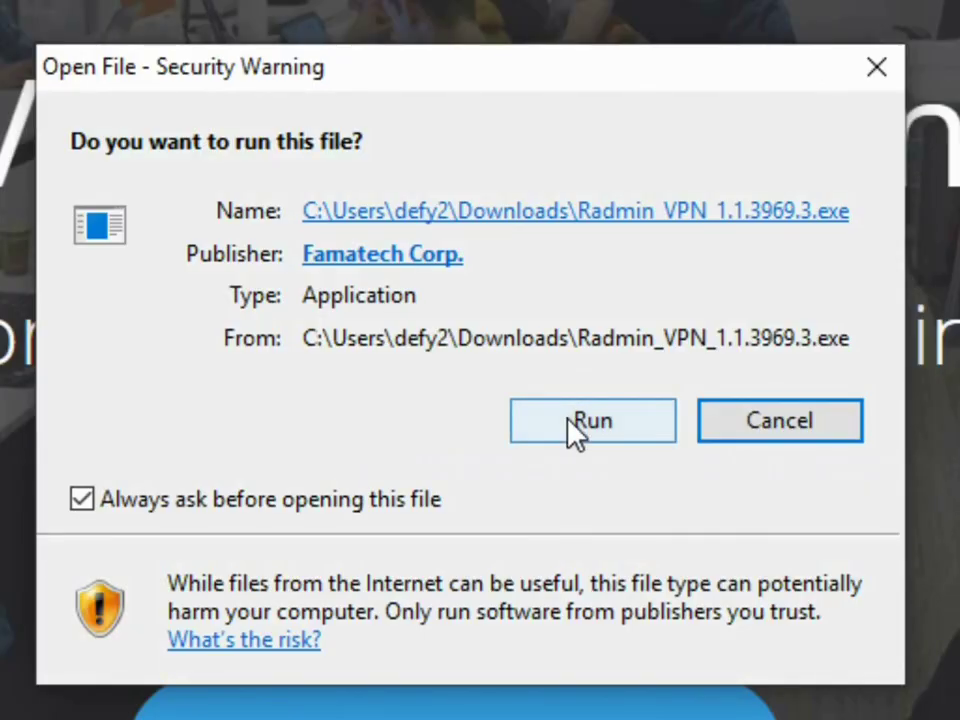
- Allow the Radmin VPN installer to run, accept the licence agreement, and install it
left_click(568, 416)
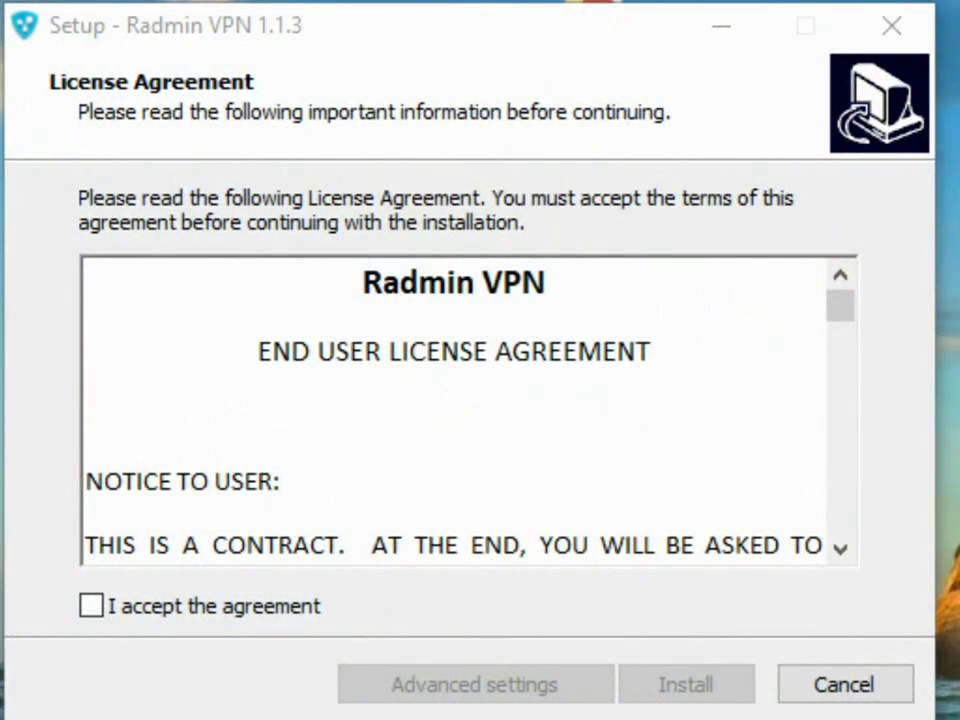
left_click(113, 604)
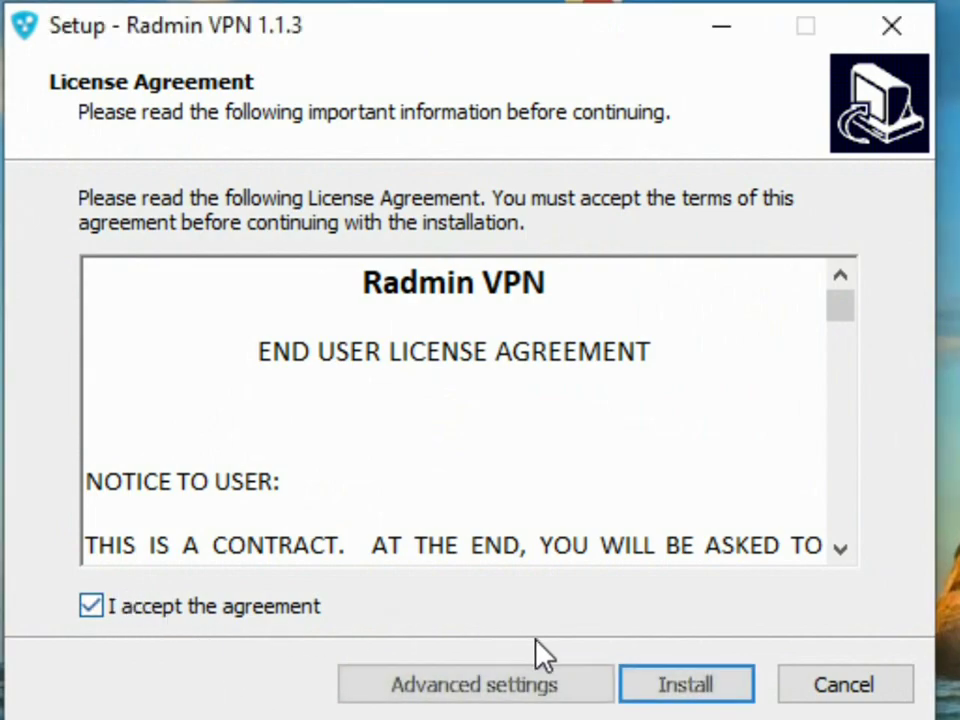
left_click(684, 688)
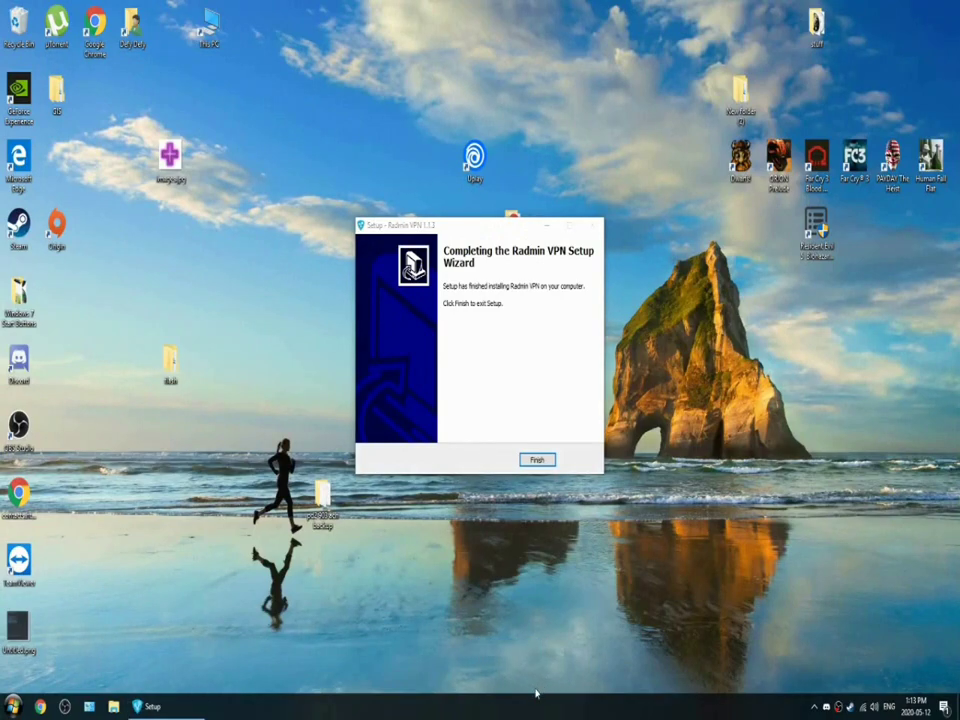
left_click(537, 460)
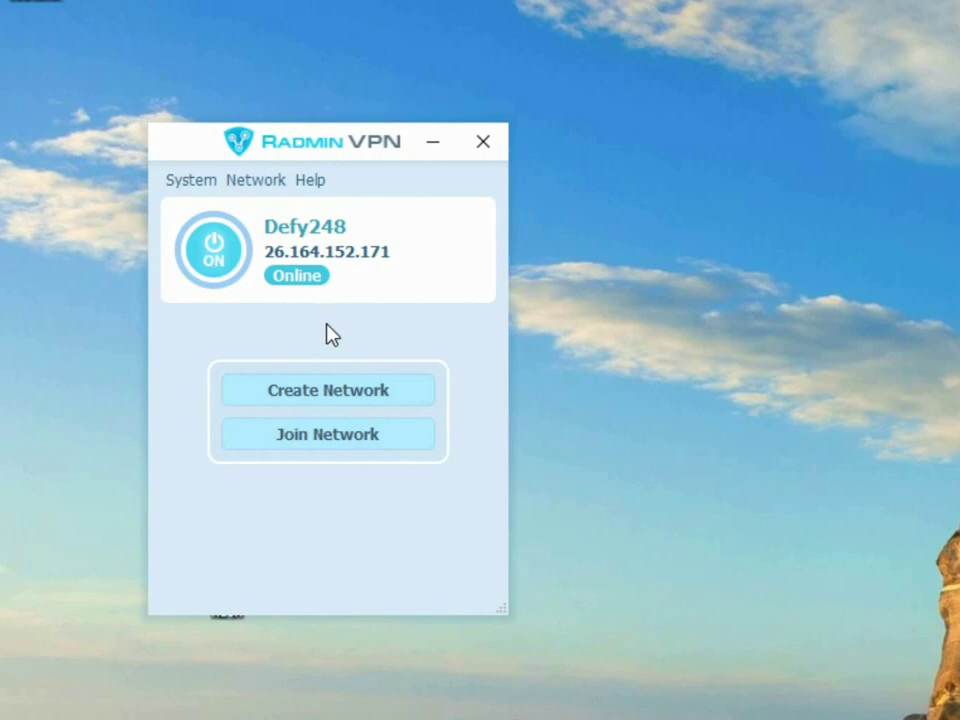
left_click(328, 392)
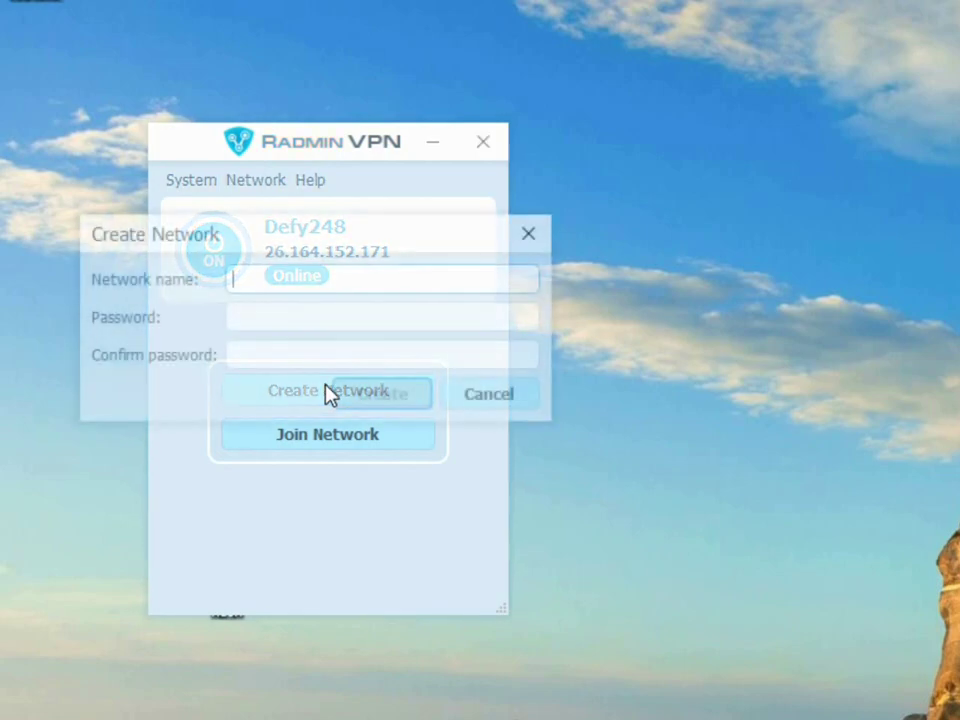
left_click(257, 314)
left_click(257, 360)
left_click(238, 314)
key("shift+Tab")
left_click(249, 346)
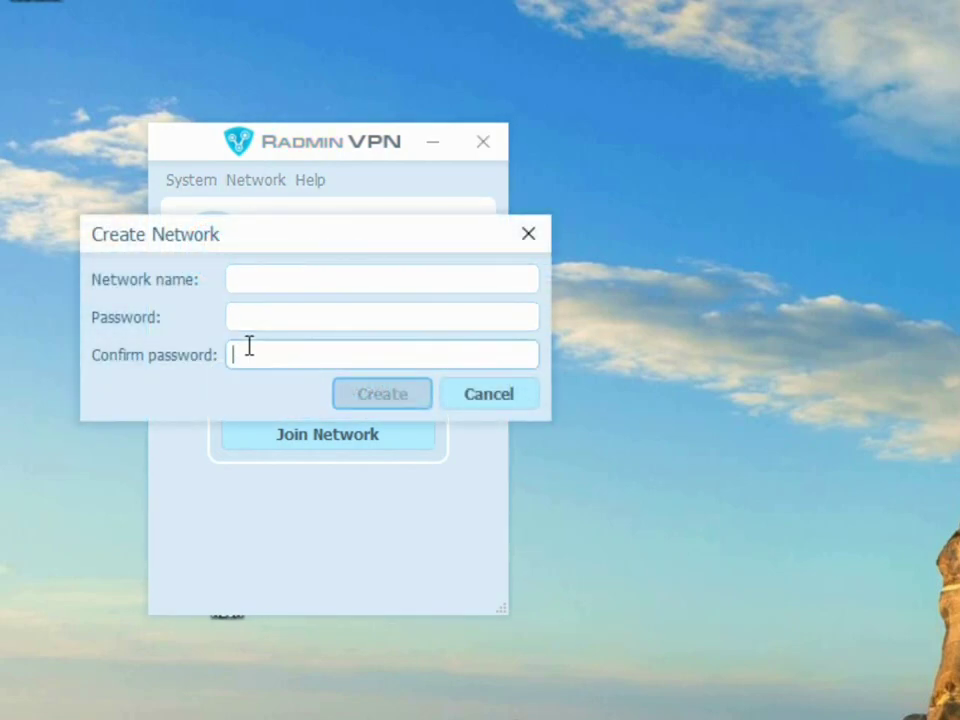
left_click(469, 400)
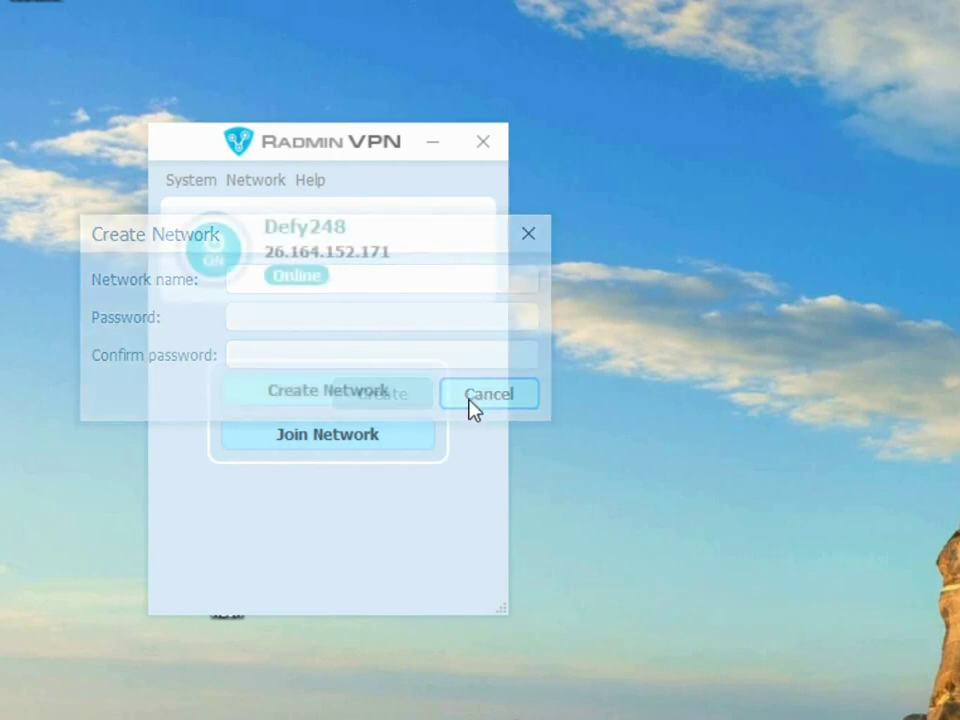
left_click(370, 445)
left_click(315, 278)
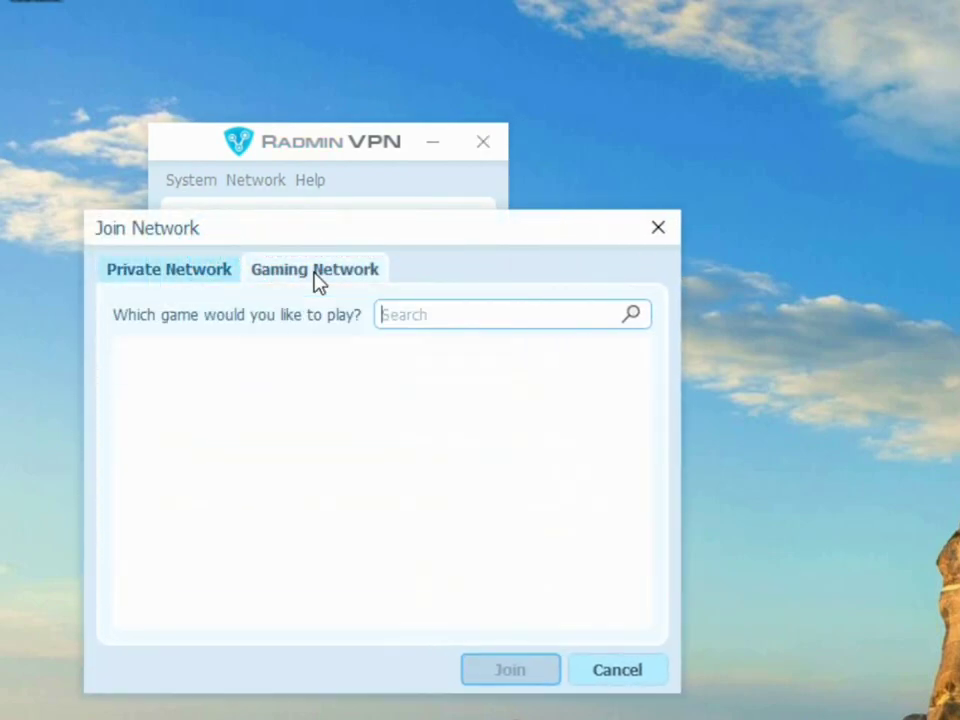
left_click(258, 424)
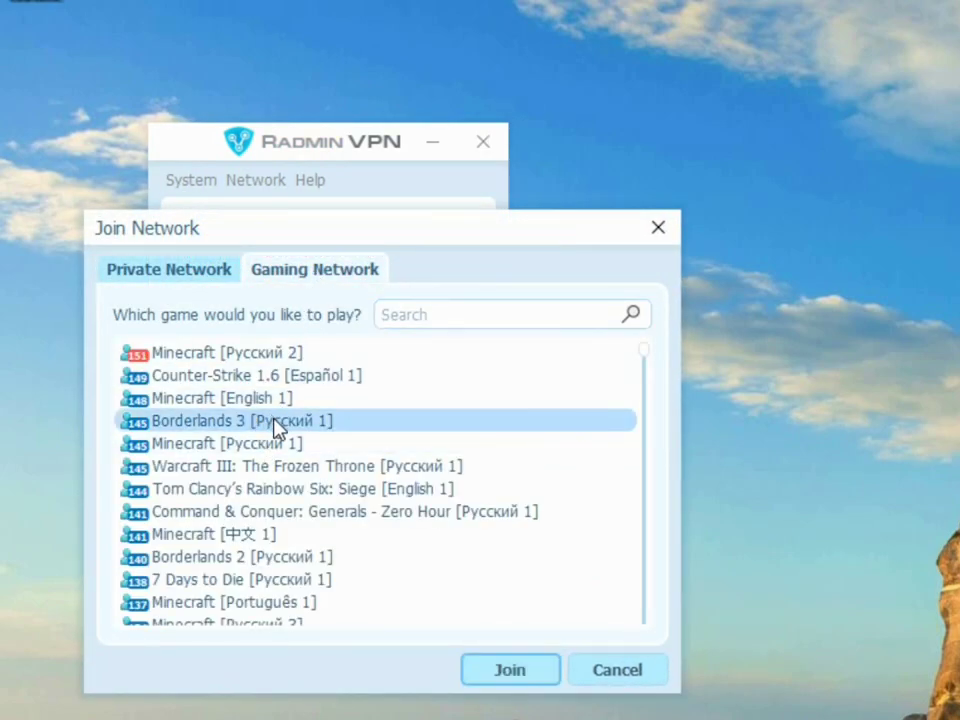
scroll(274, 432, "down", 1)
scroll(278, 441, "down", 3)
scroll(278, 443, "down", 4)
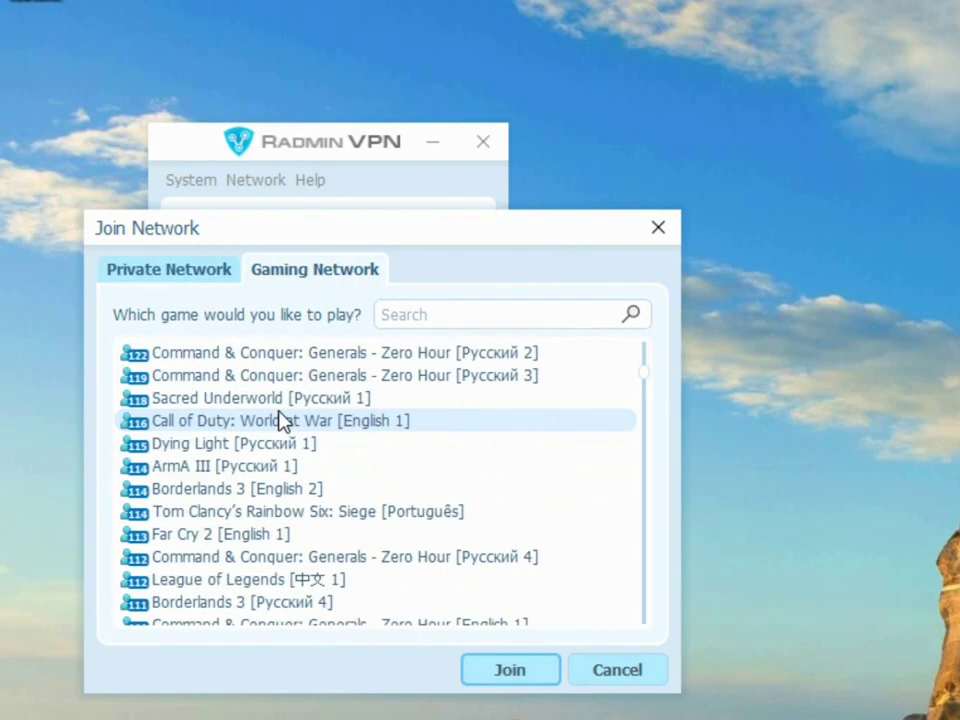
scroll(285, 422, "down", 4)
scroll(279, 448, "up", 4)
scroll(328, 456, "up", 7)
scroll(360, 415, "up", 1)
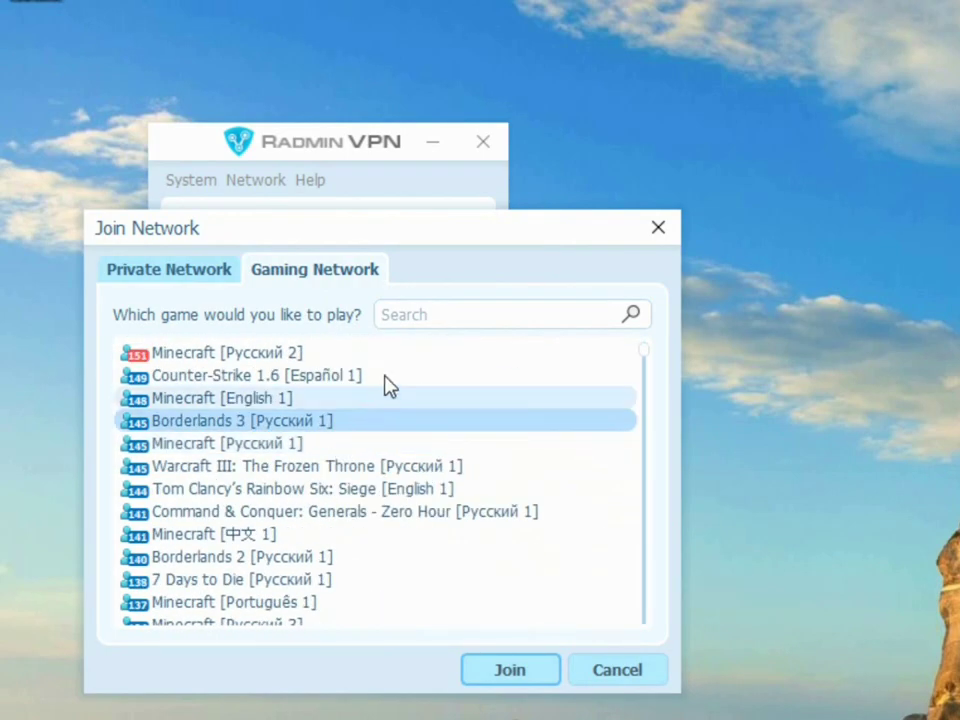
left_click(427, 322)
type("Far")
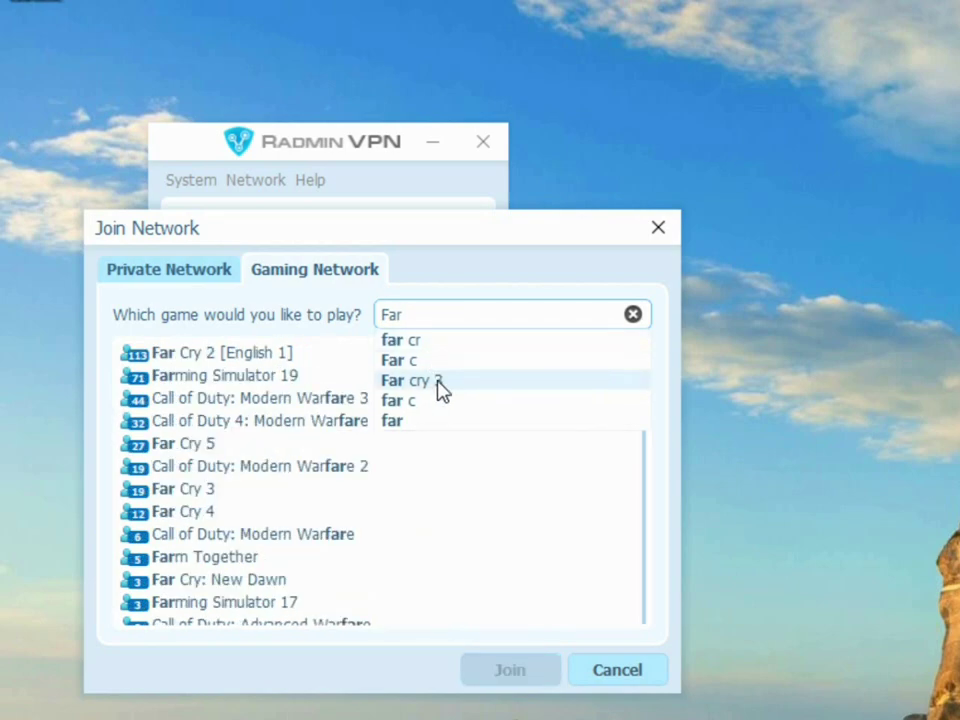
left_click(437, 381)
left_click(190, 365)
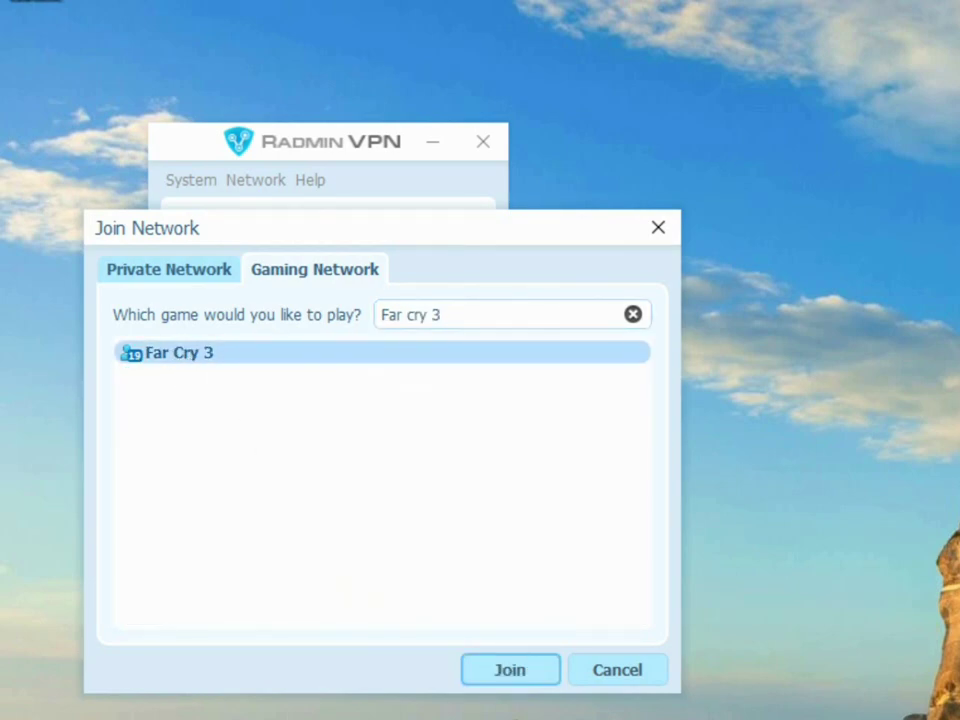
left_click(168, 287)
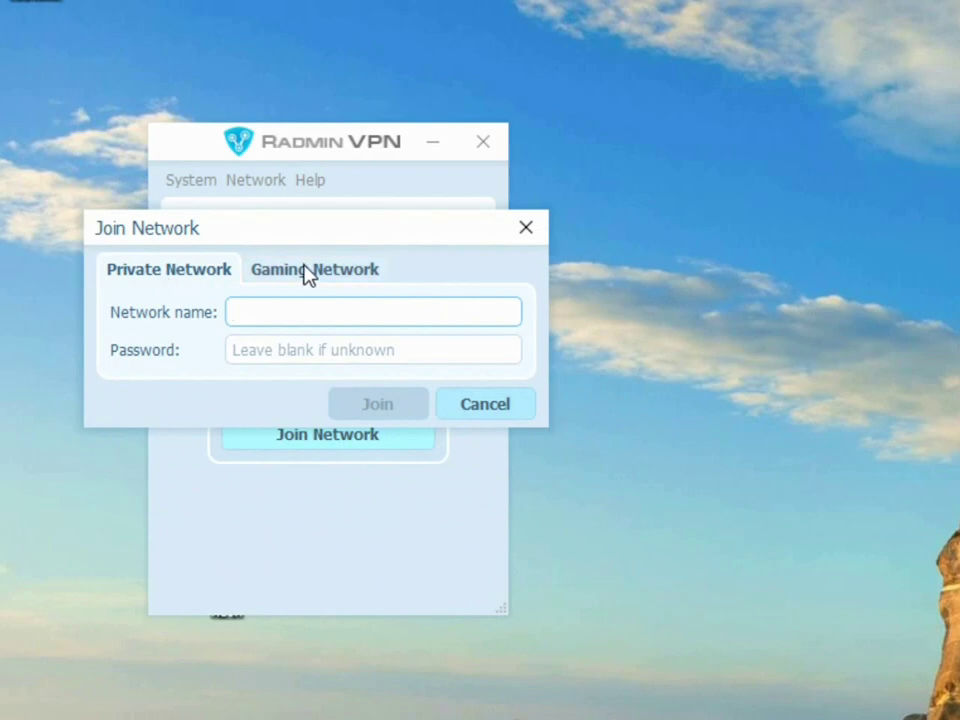
left_click(526, 229)
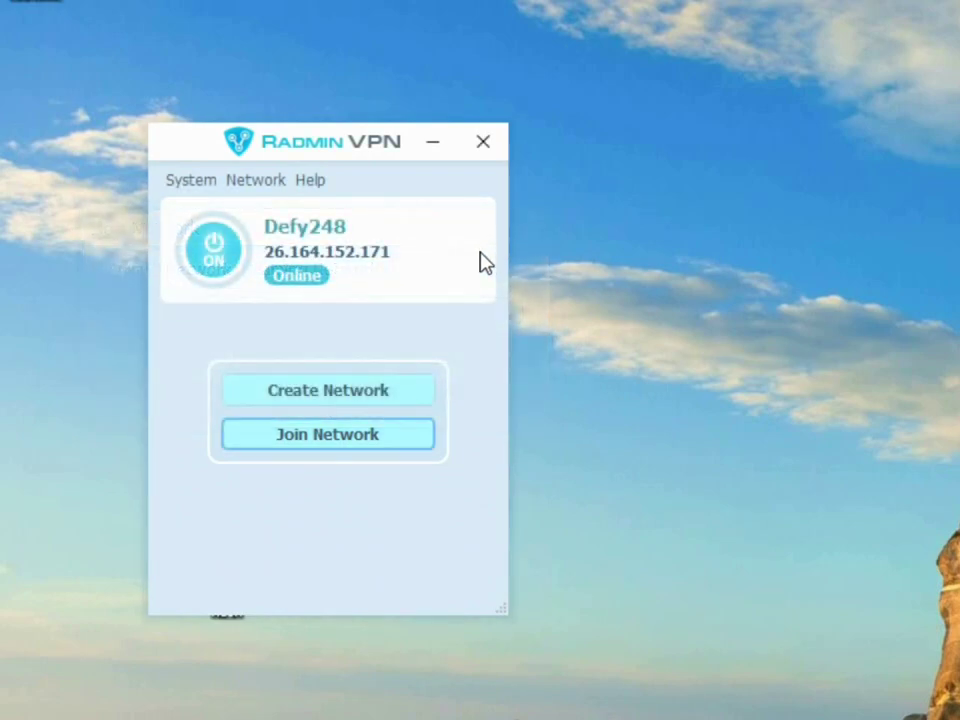
- Create a password-protected network named Far_cry_3_LAN and check its options menu
left_click(339, 392)
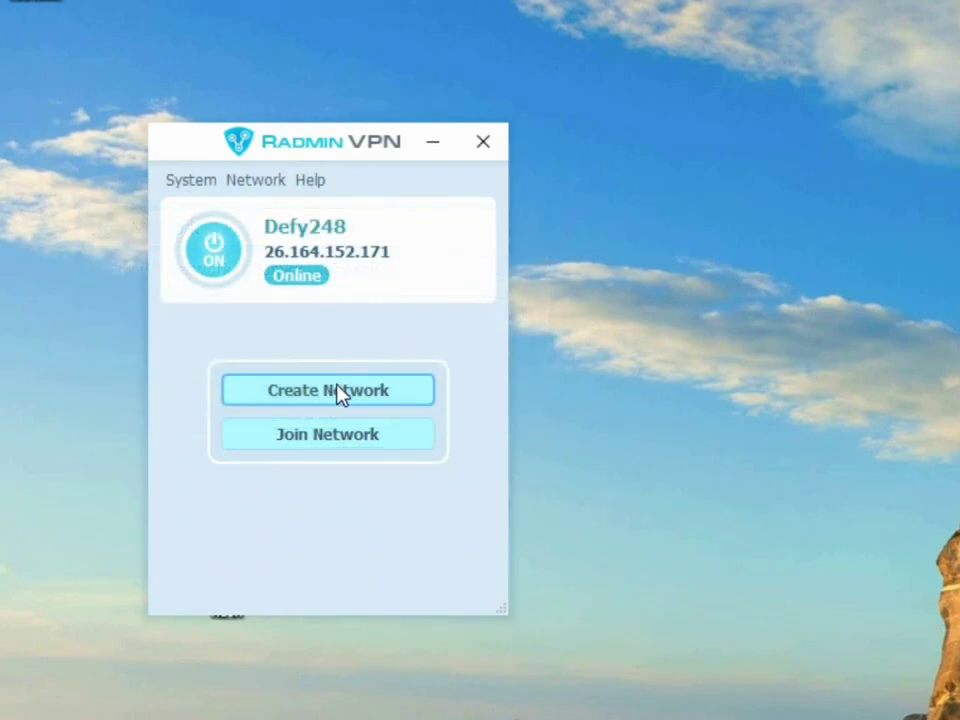
type("The+")
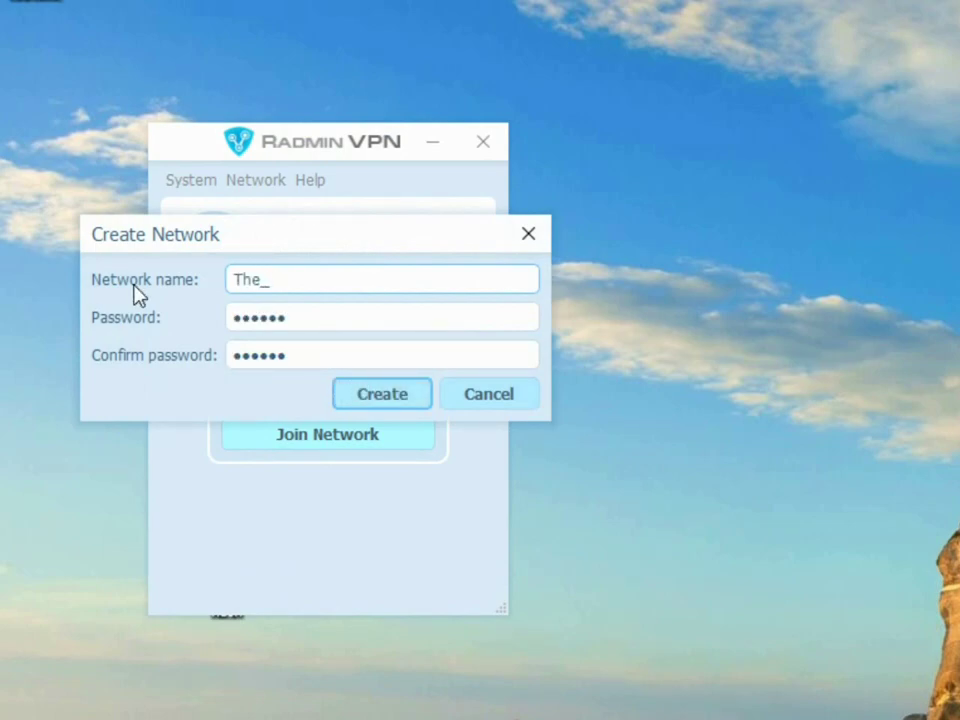
key("ctrl+a")
type("Far")
type("_")
type("cry_3")
type("_LAN")
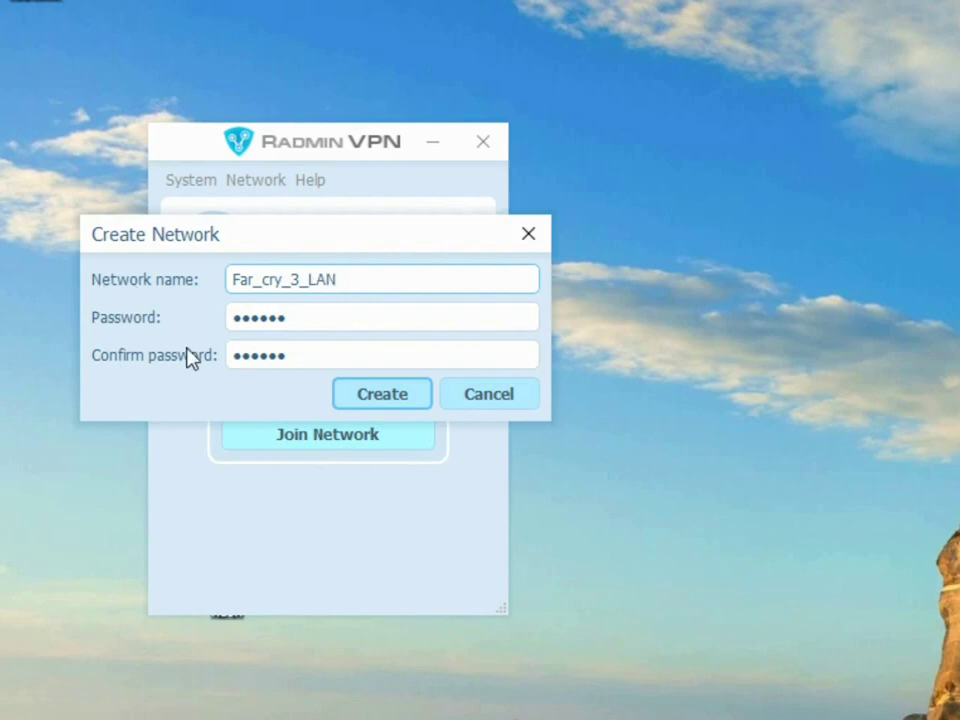
left_click(362, 398)
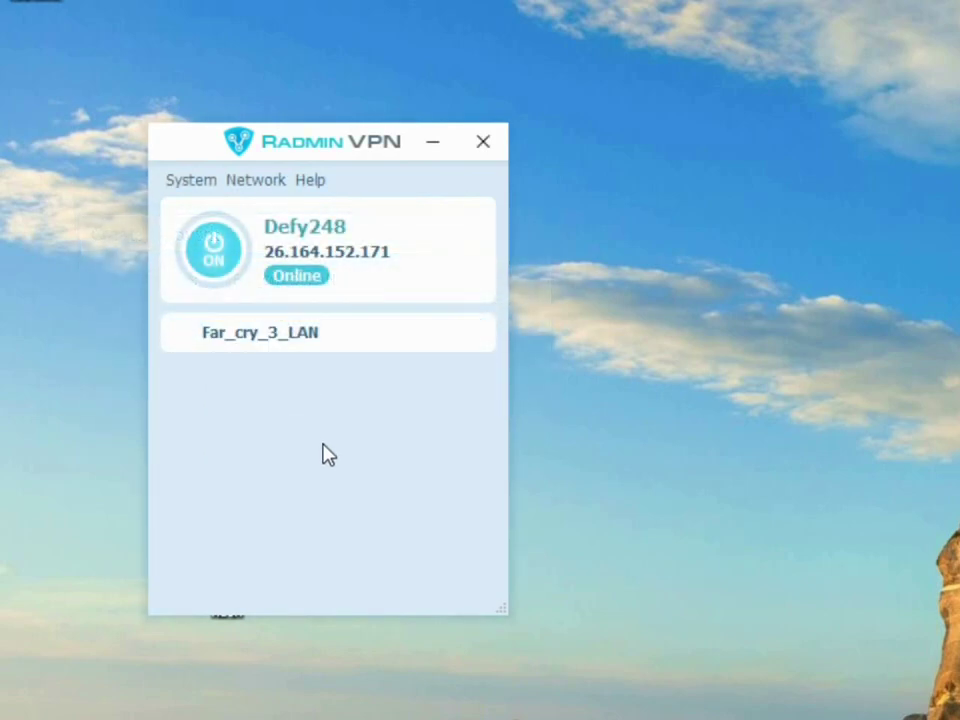
right_click(283, 338)
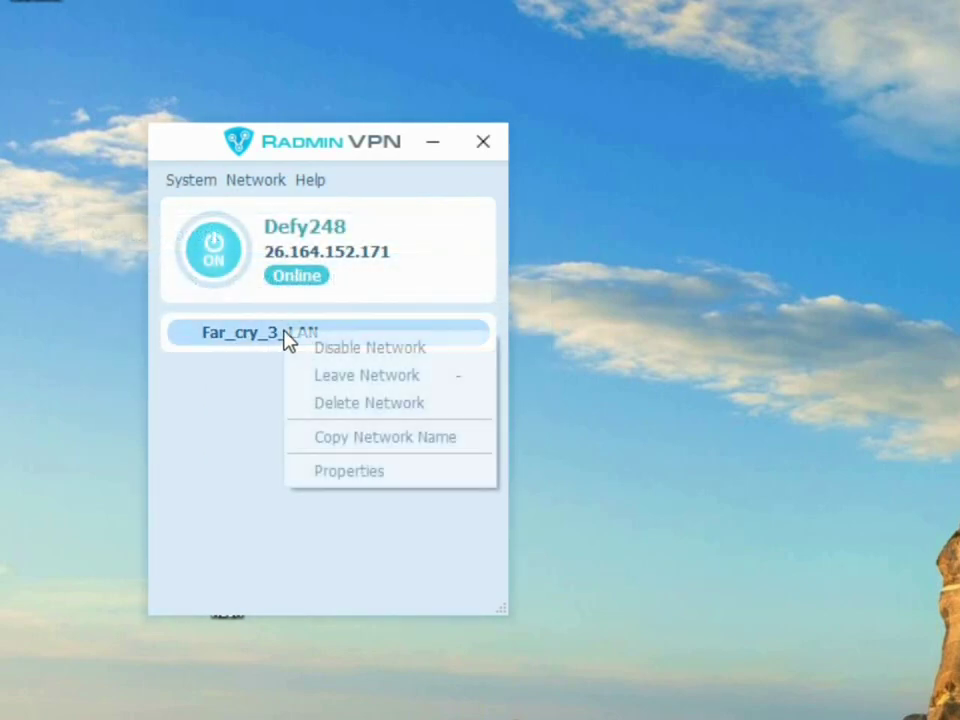
left_click(244, 414)
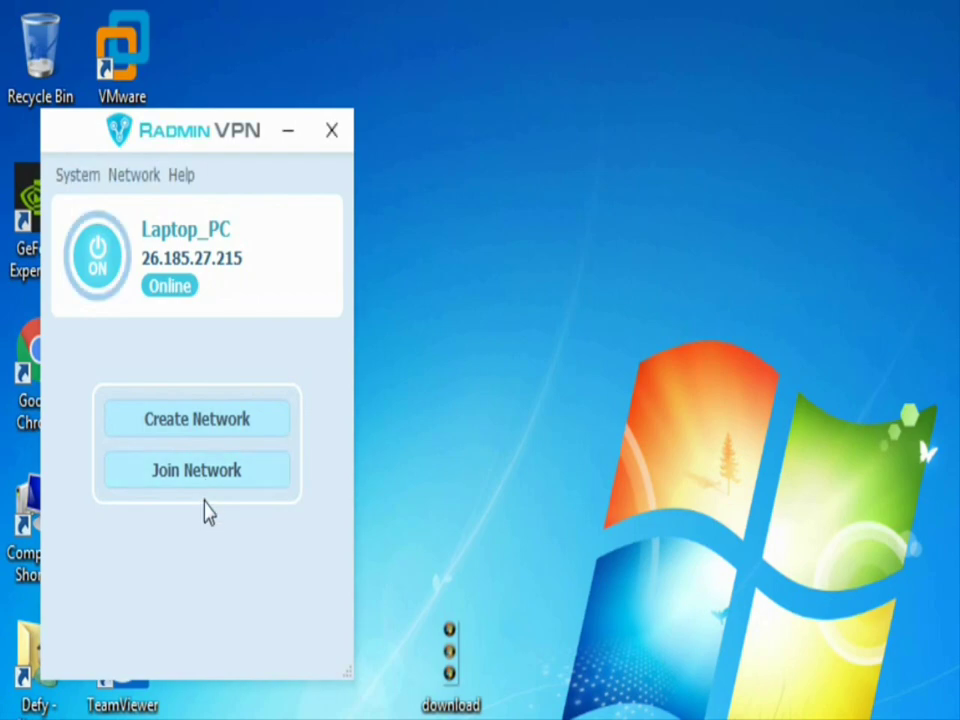
- On the laptop, join the private network Far_cry_3_LAN by entering its name and password
left_click(197, 470)
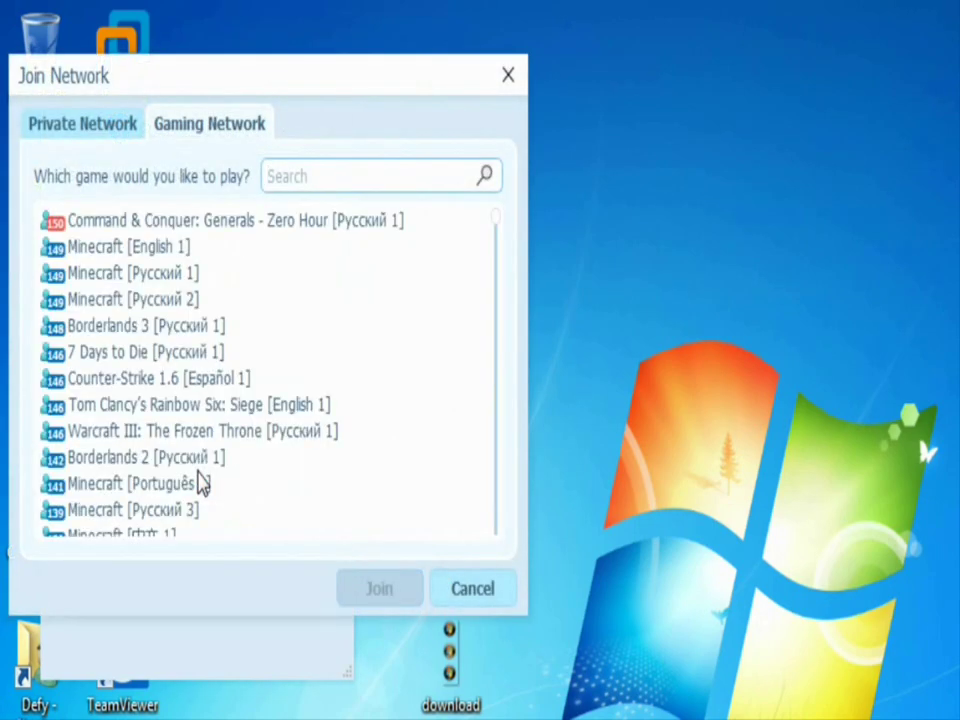
left_click(107, 143)
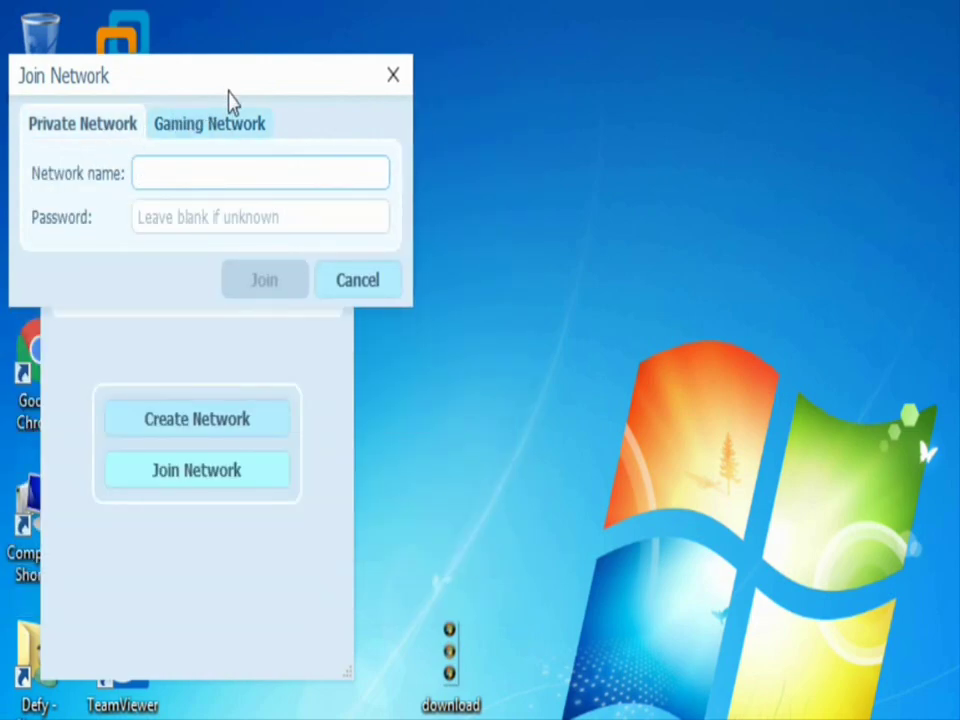
left_click(290, 160)
type("Far")
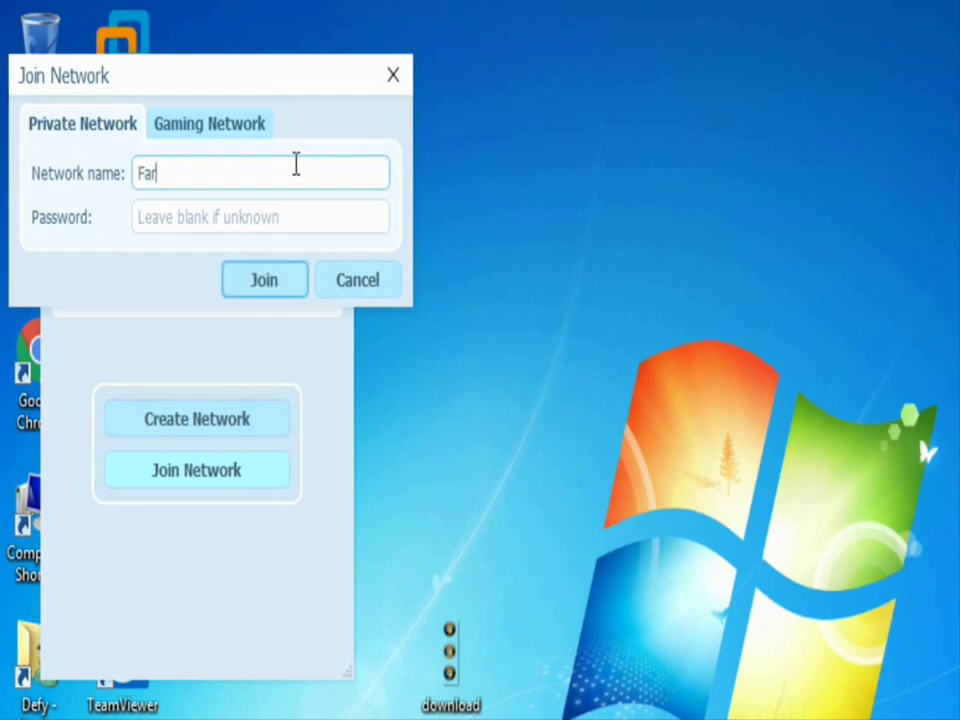
type("_c")
key("BackSpace")
type("ce")
key("BackSpace")
type("ry")
type("_")
type("3_LA")
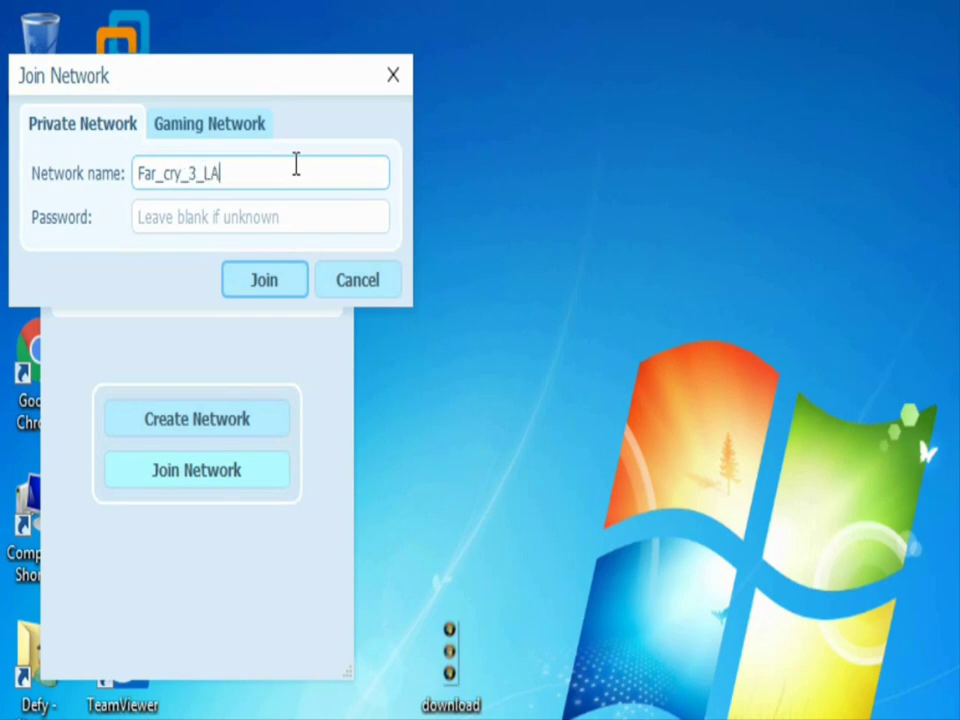
type("N")
key("Tab")
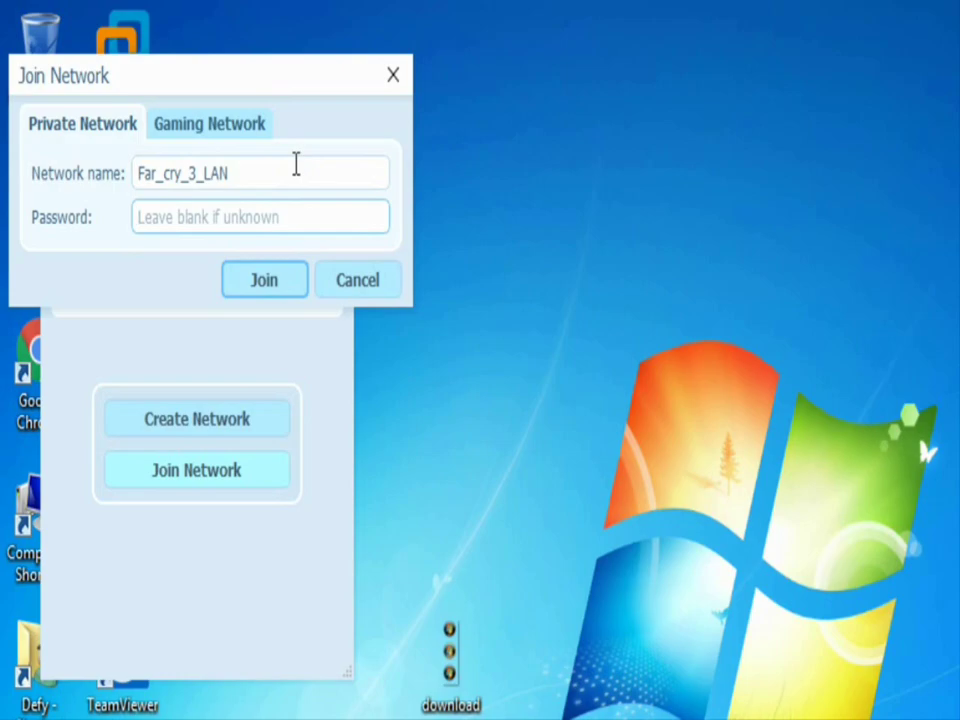
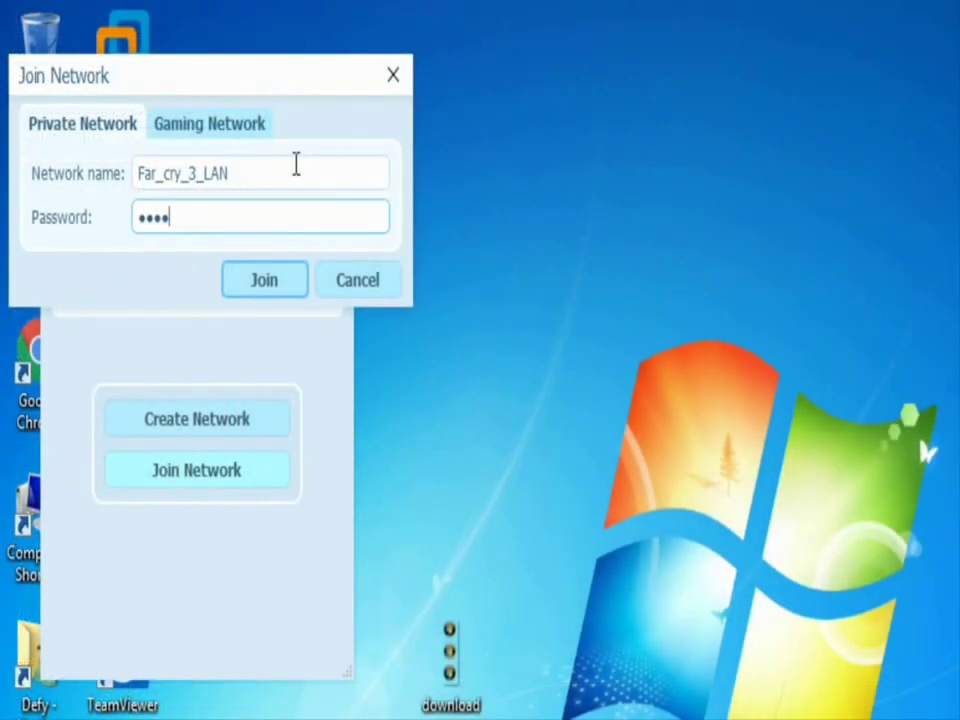
key("Return")
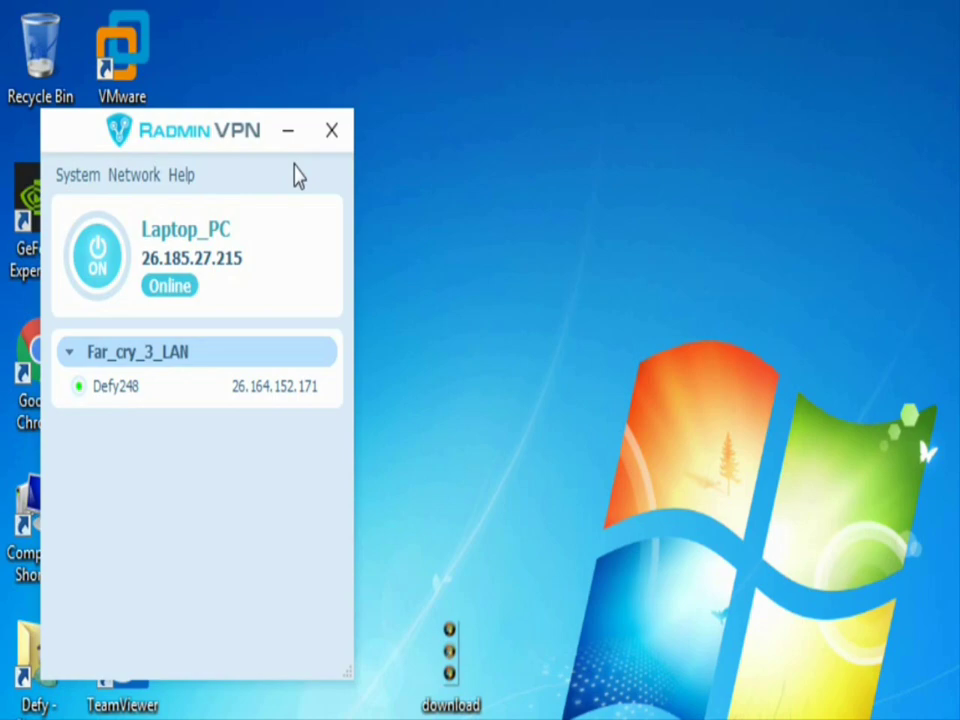
left_click(183, 425)
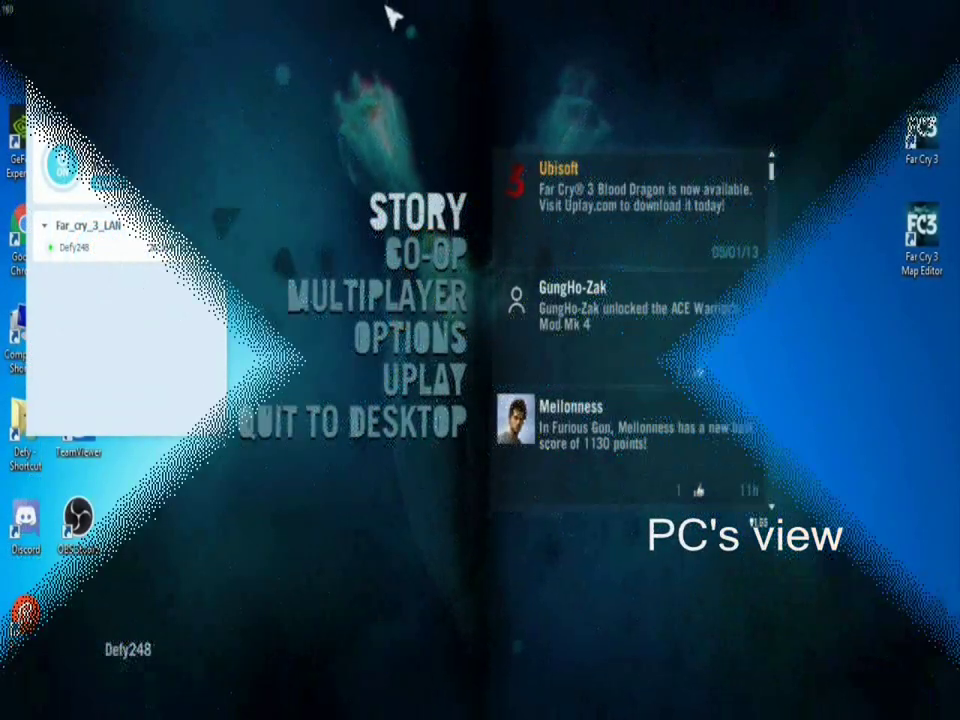
- Host a Private Co-op lobby through Far Cry 3's Online Co-op menu
left_click(436, 253)
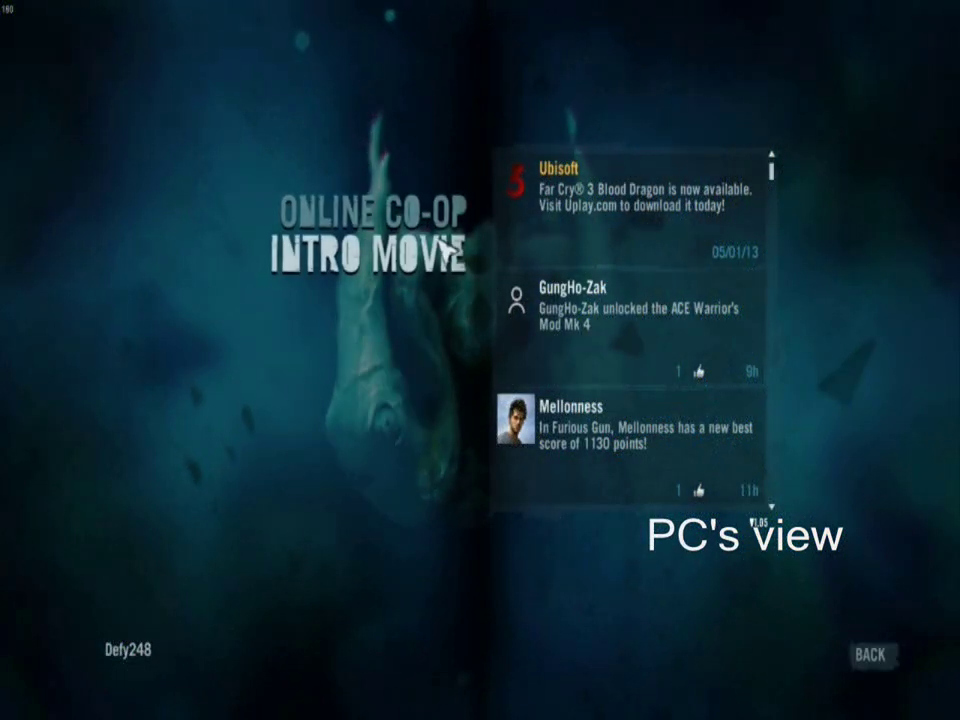
left_click(428, 222)
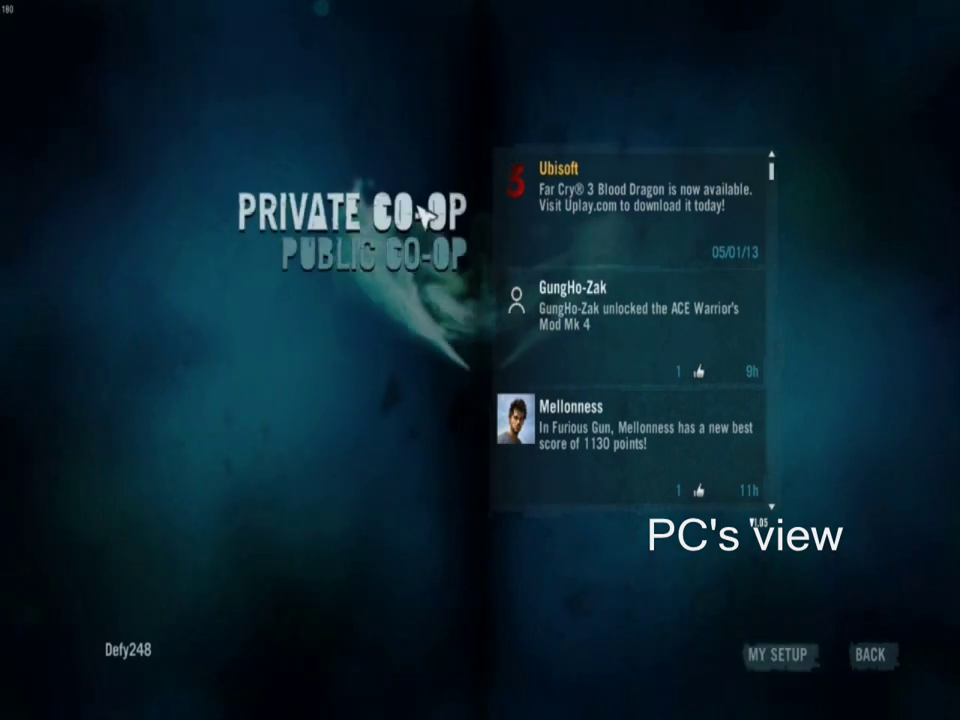
left_click(424, 217)
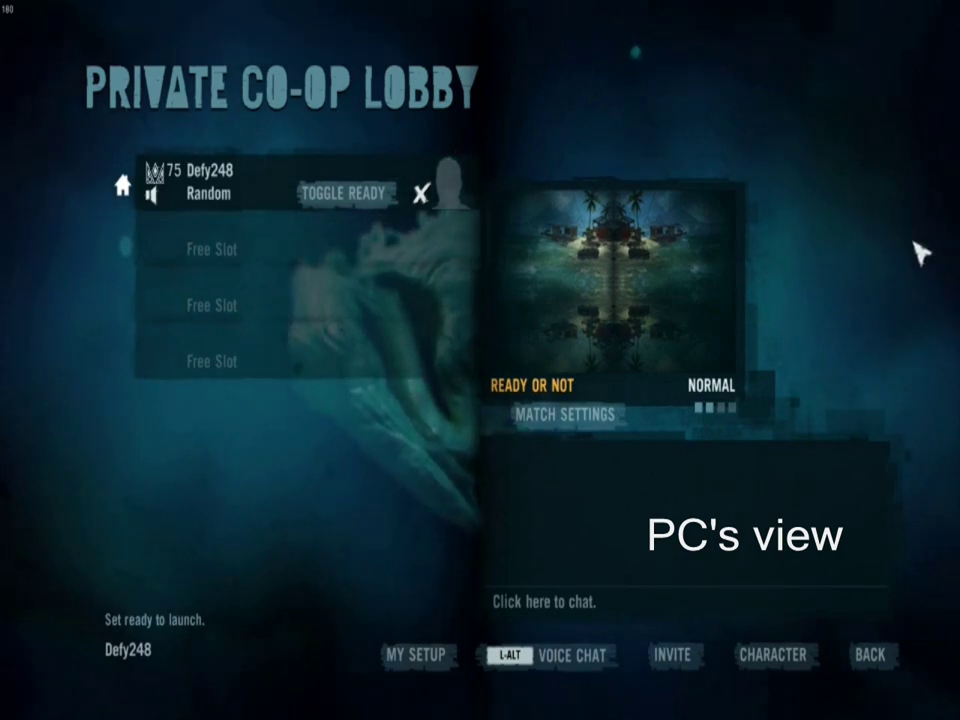
- Invite Laptop_PC to the lobby from the Friends list
left_click(681, 668)
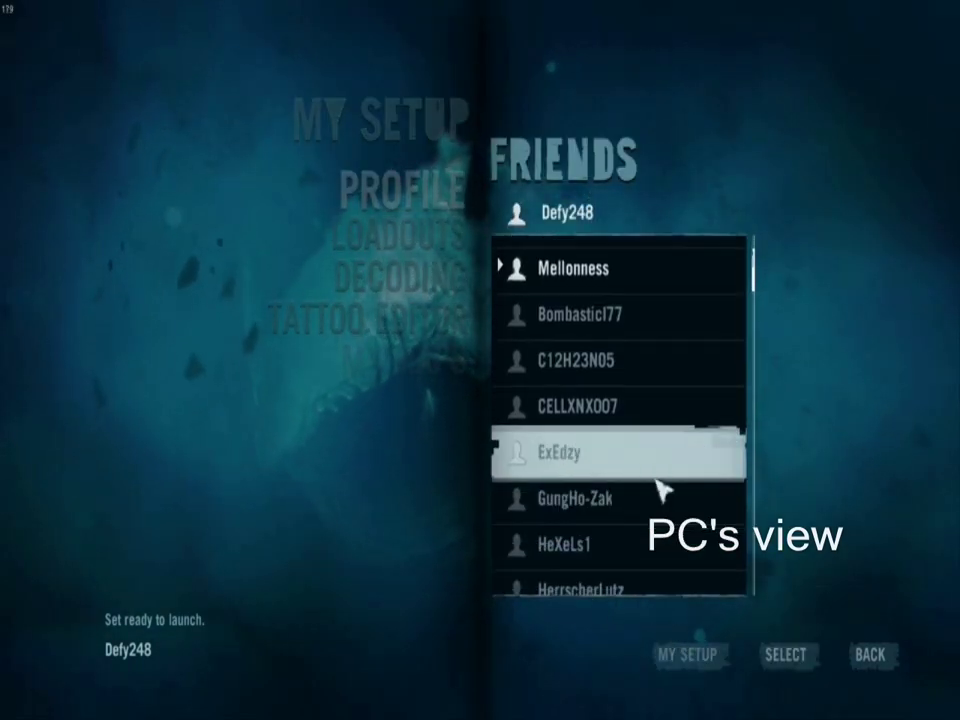
left_click(606, 282)
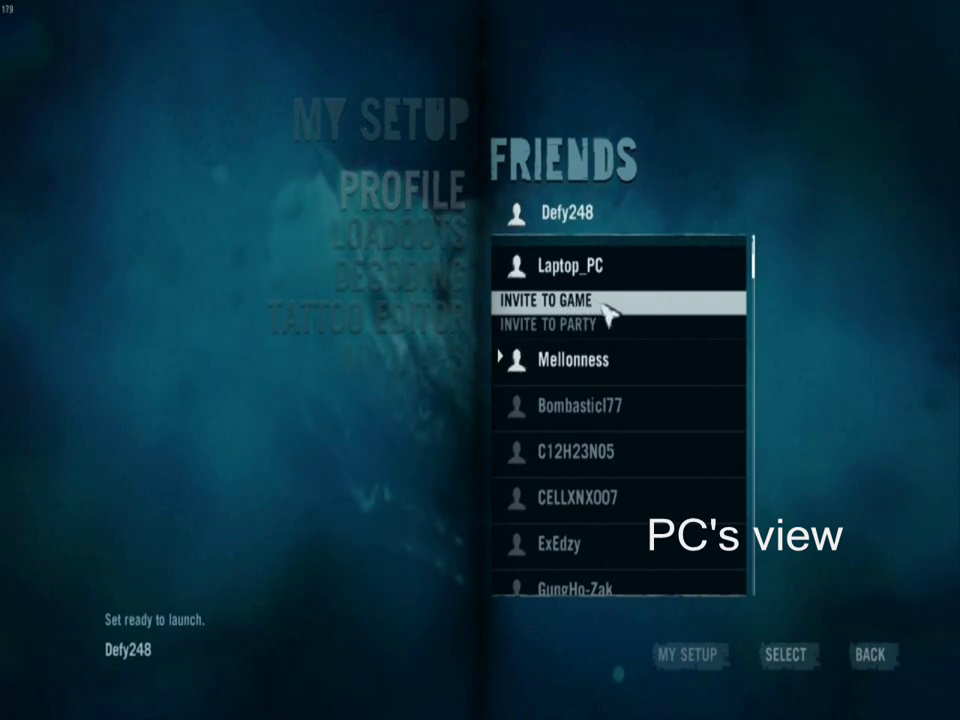
left_click(603, 303)
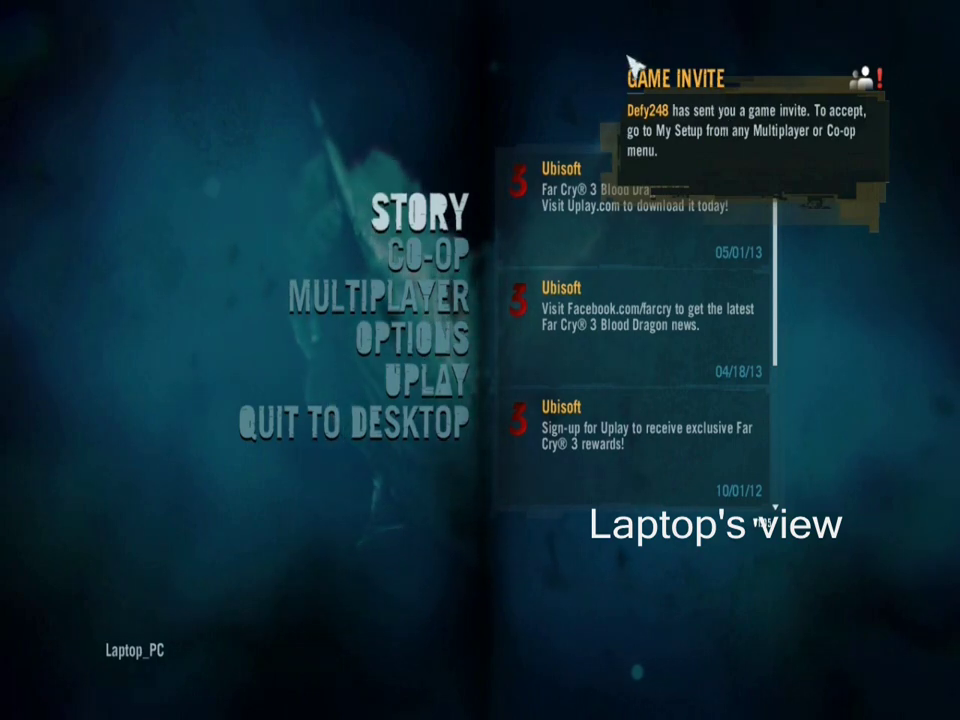
- On the laptop, accept the host's pending game invite from the Online Co-op friends list
left_click(452, 252)
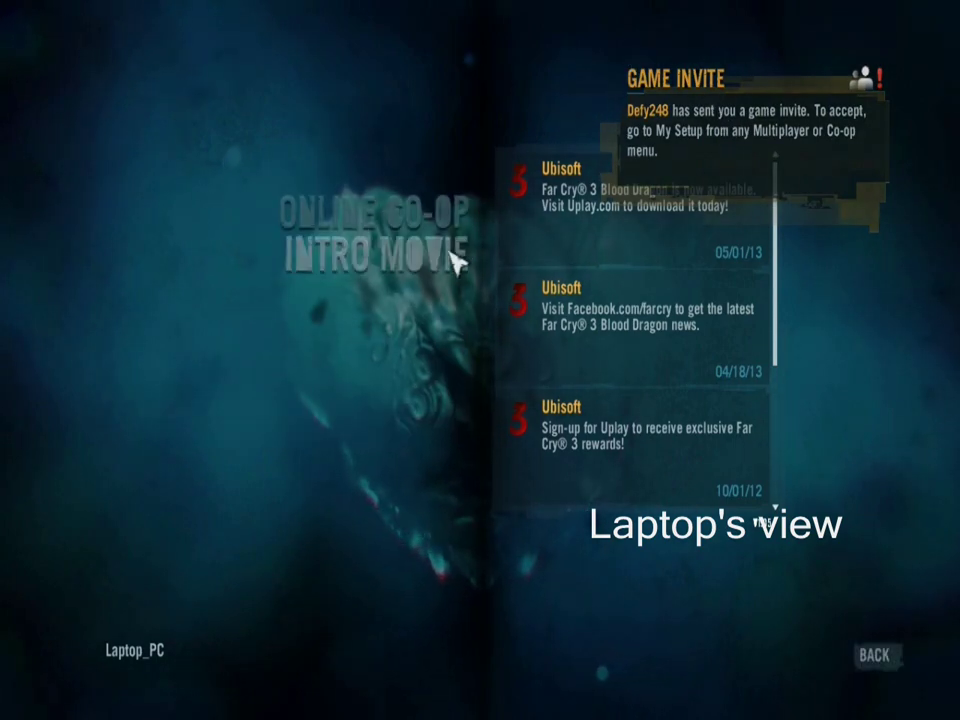
left_click(410, 214)
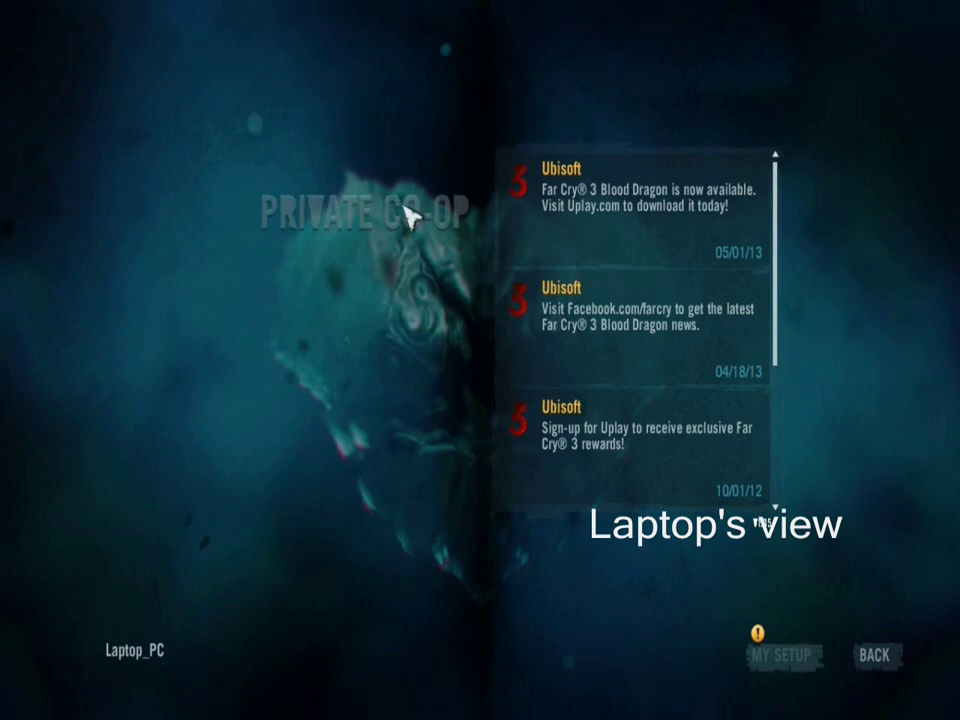
left_click(772, 656)
left_click(568, 262)
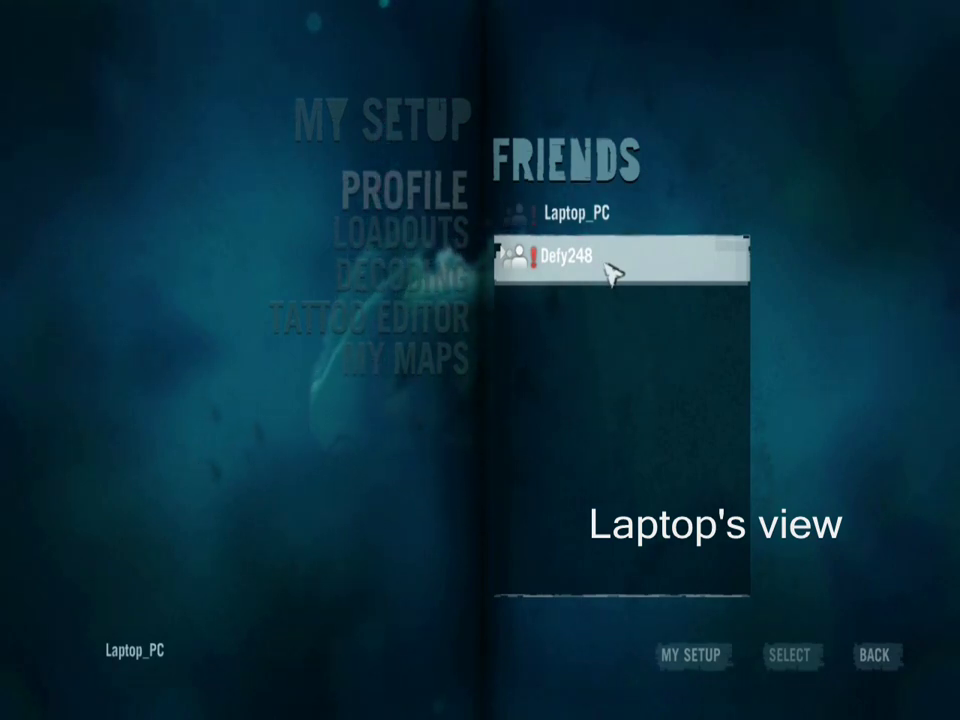
left_click(606, 267)
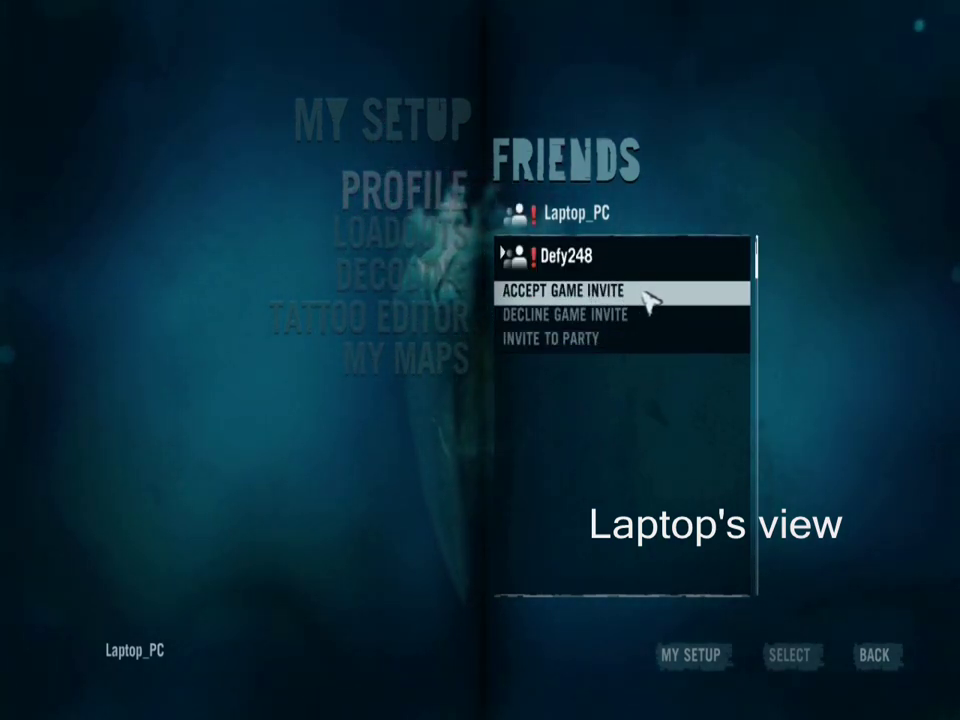
left_click(646, 294)
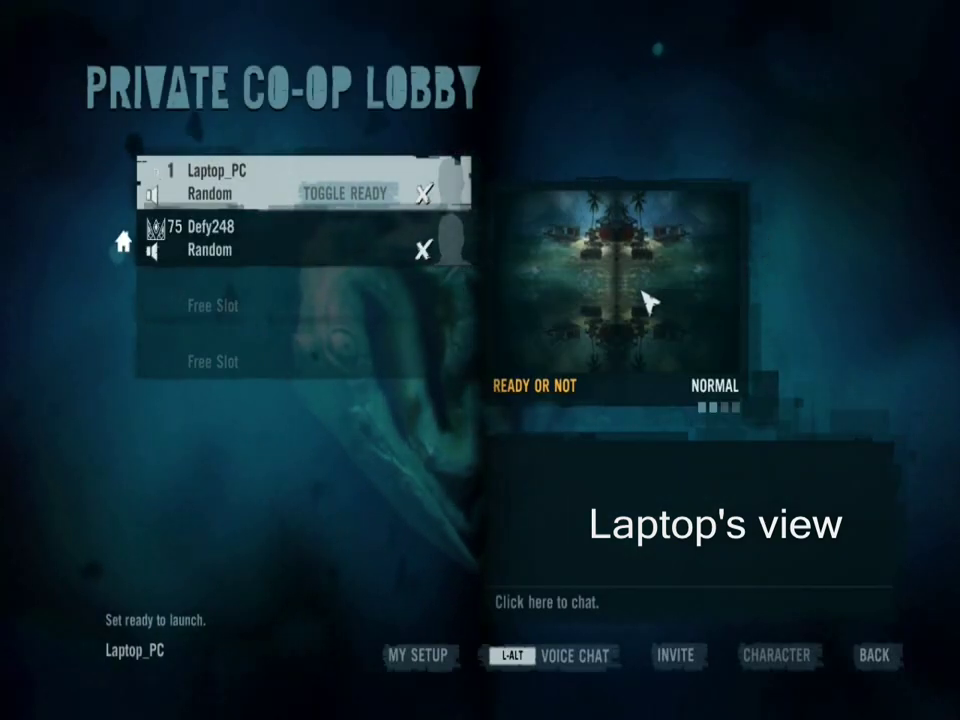
- Set the laptop player's lobby character to Callum and confirm it
left_click(270, 172)
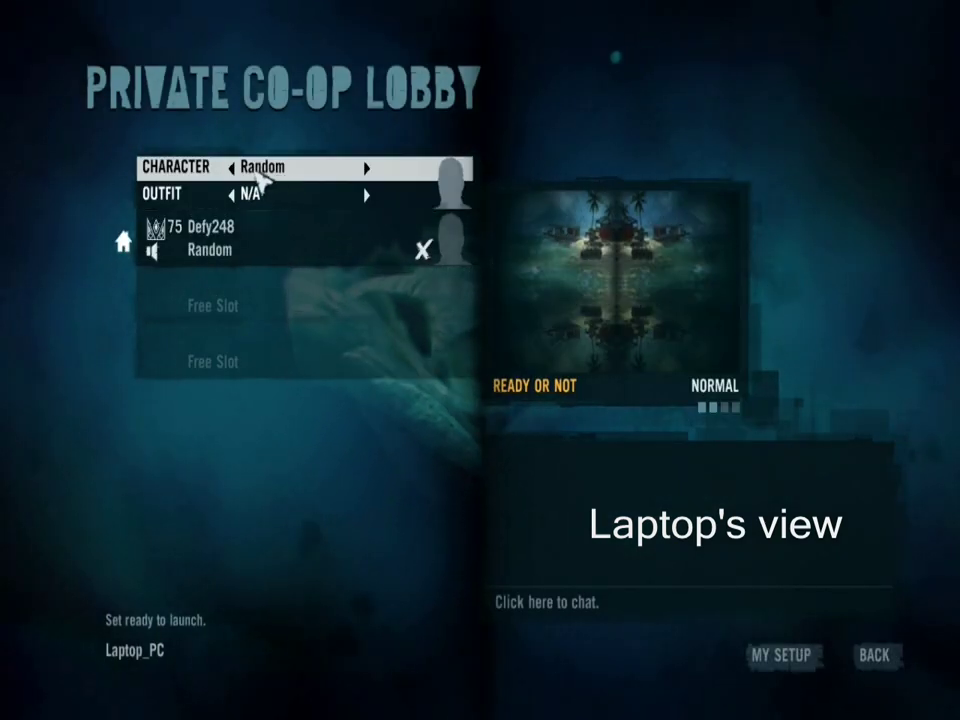
left_click(233, 168)
left_click(367, 168)
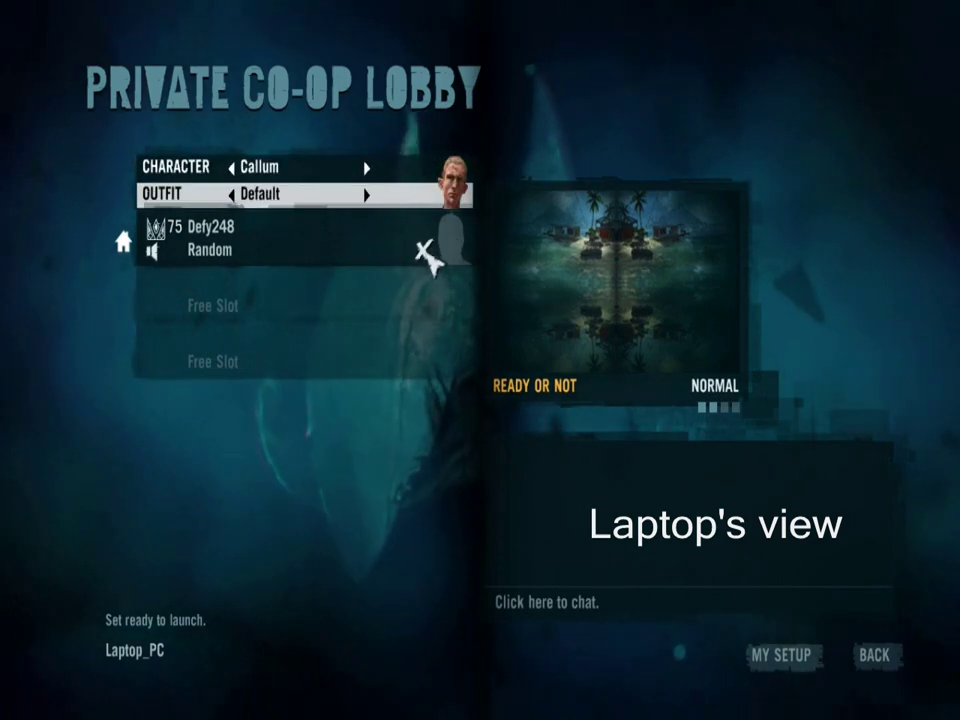
left_click(360, 210)
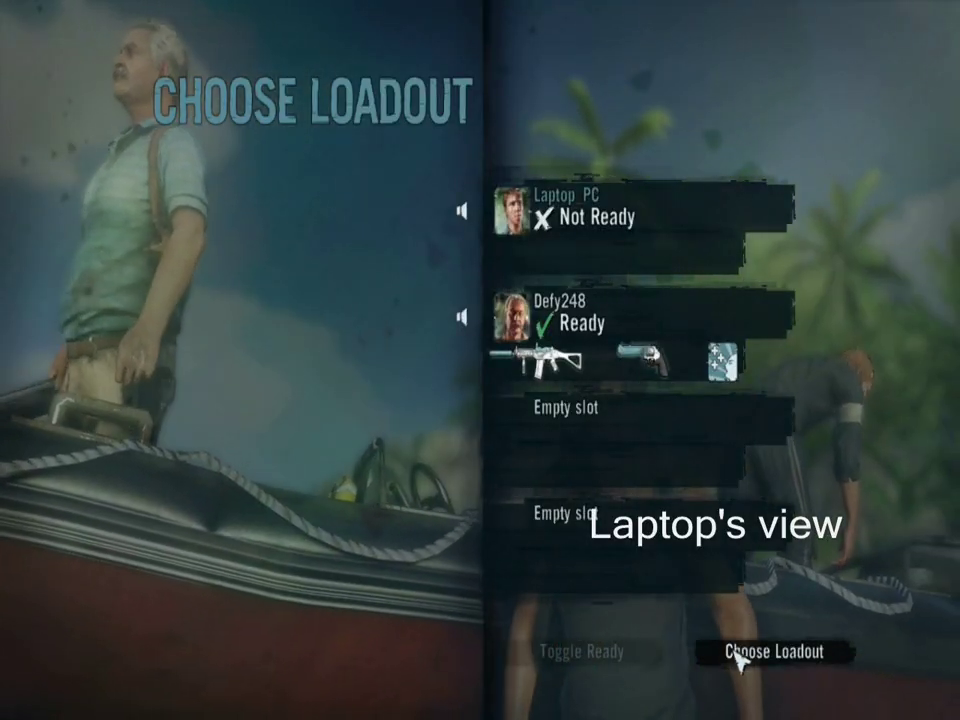
- Give the laptop player the A2000 #1 loadout
left_click(740, 648)
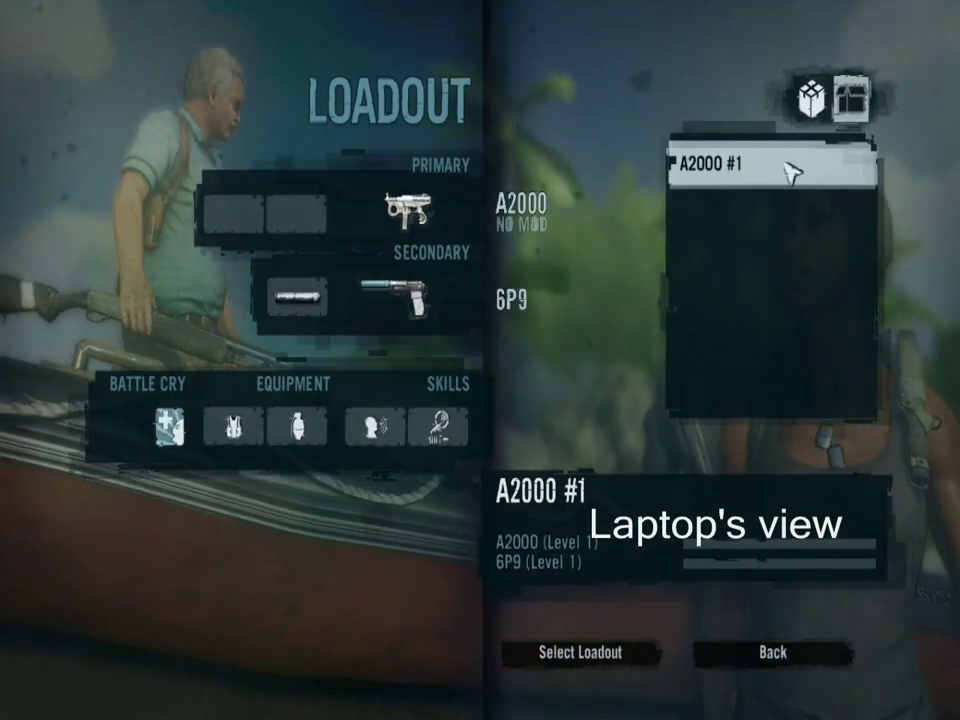
left_click(797, 174)
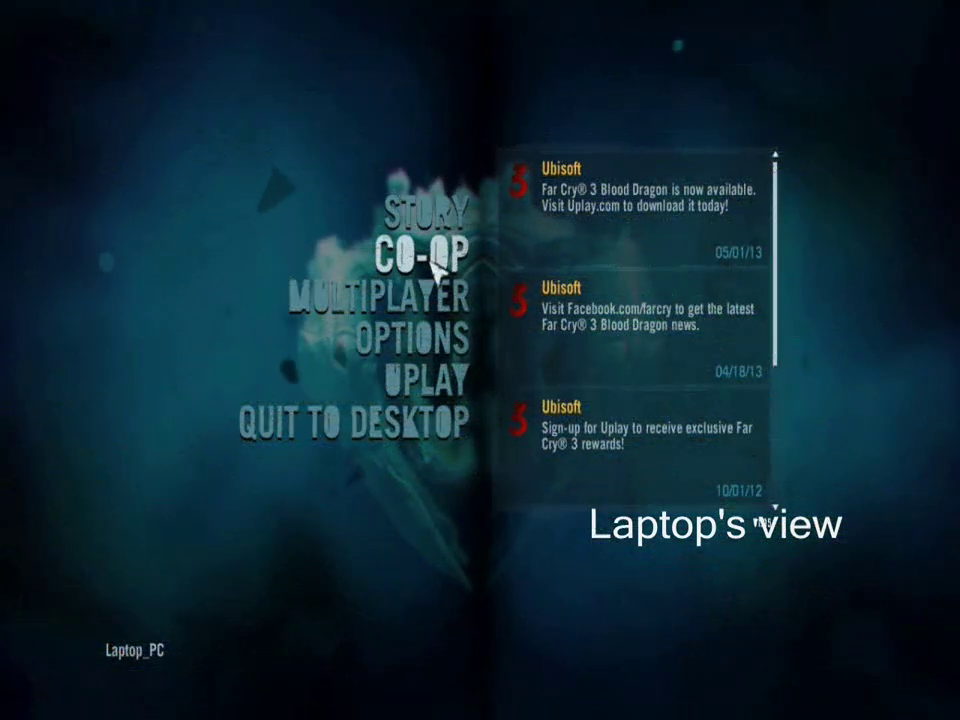
- Host a private co-op lobby on the laptop, then open the Uplay overlay friends list on the PC
left_click(436, 262)
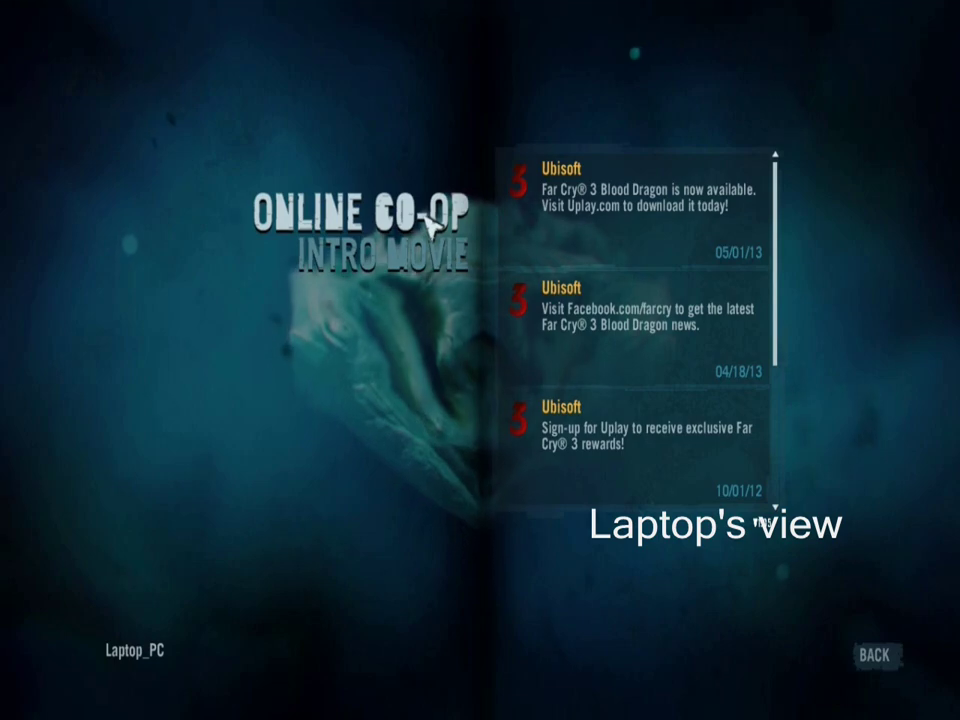
left_click(428, 220)
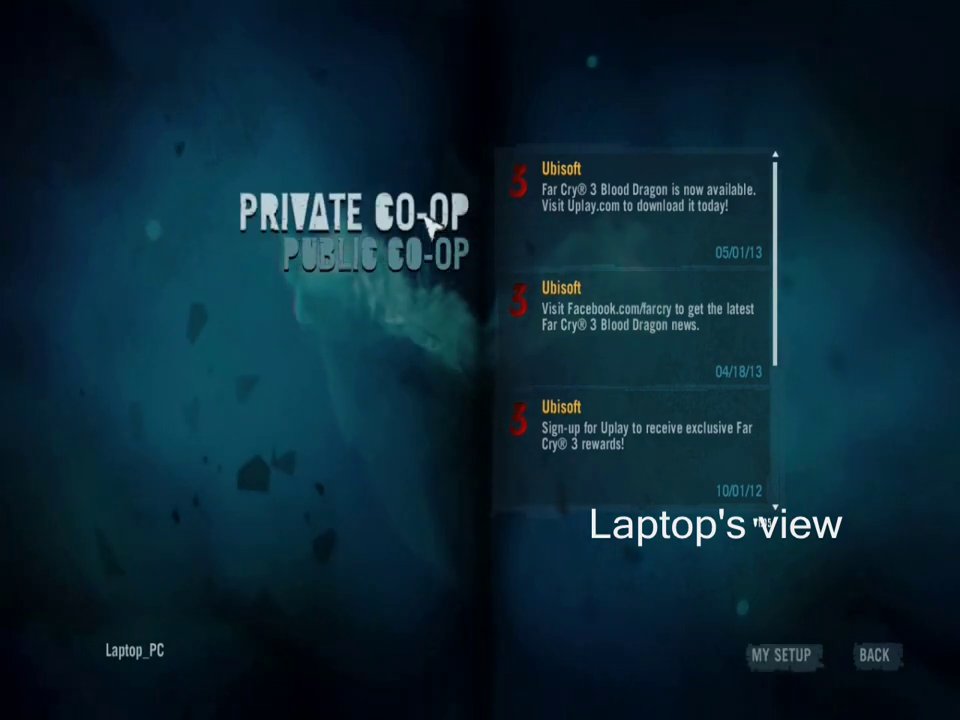
left_click(428, 222)
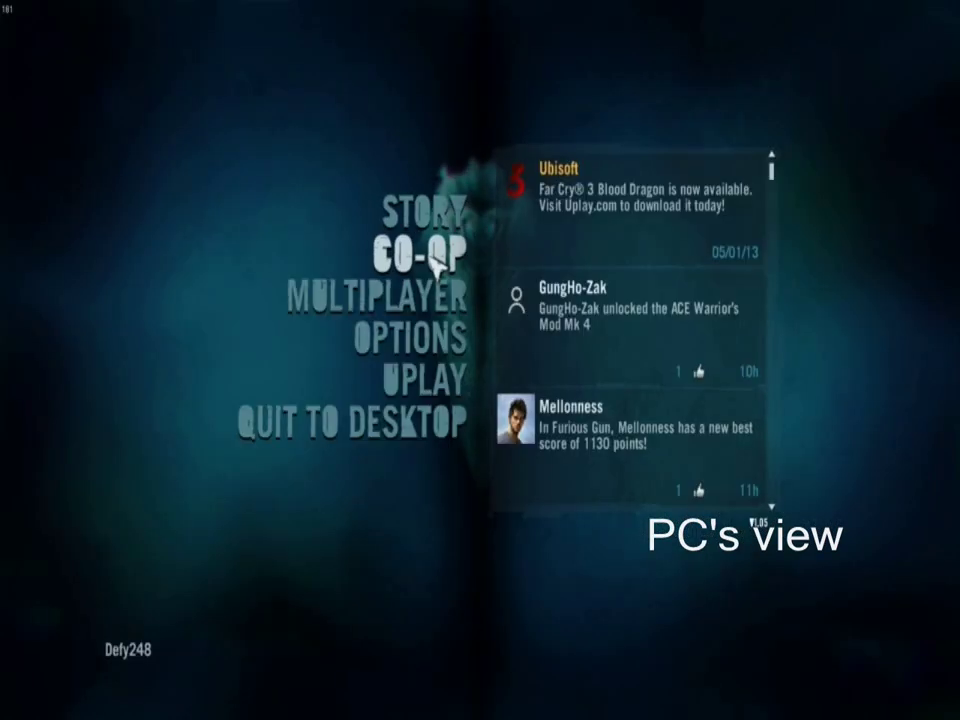
left_click(430, 210)
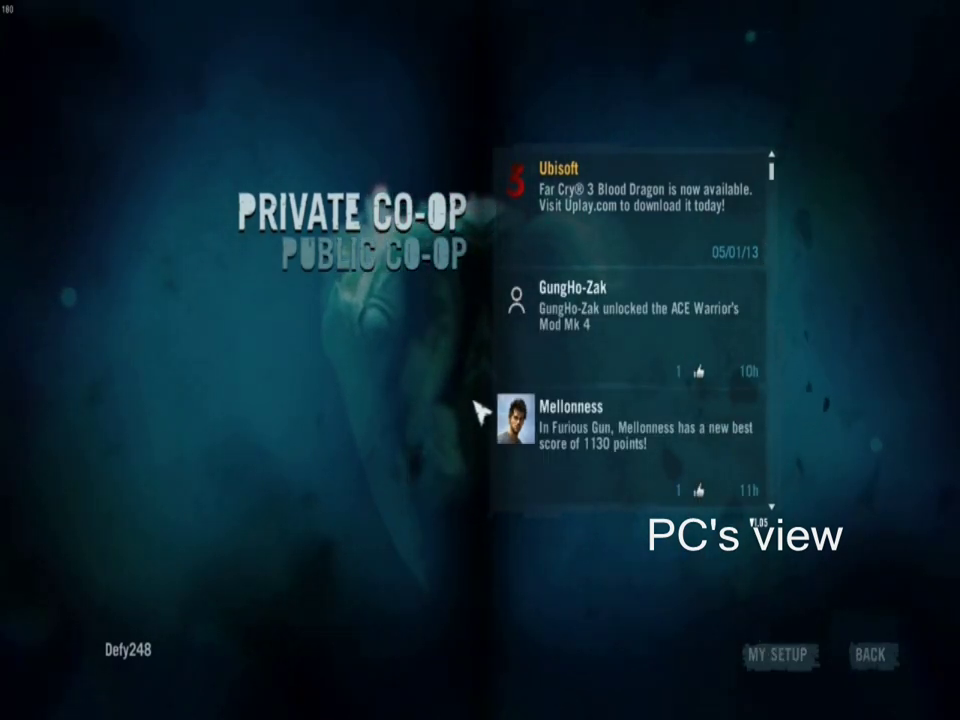
key("shift+F2")
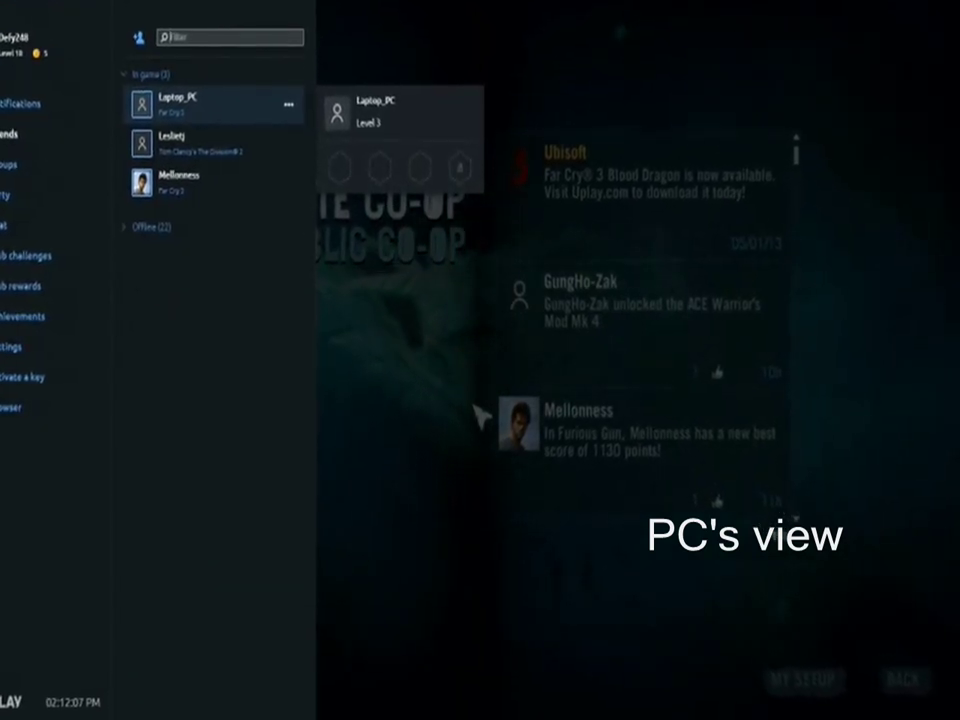
- Join Laptop_PC's game from the Uplay overlay, playing as Tisha and marked ready
left_click(288, 104)
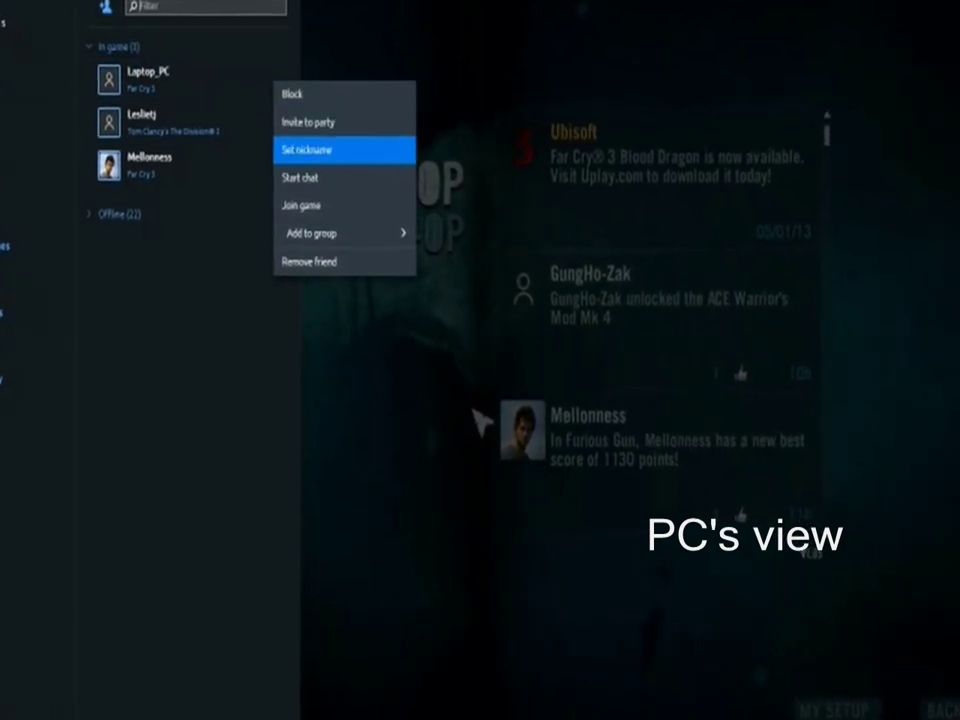
key("Down")
key("Down")
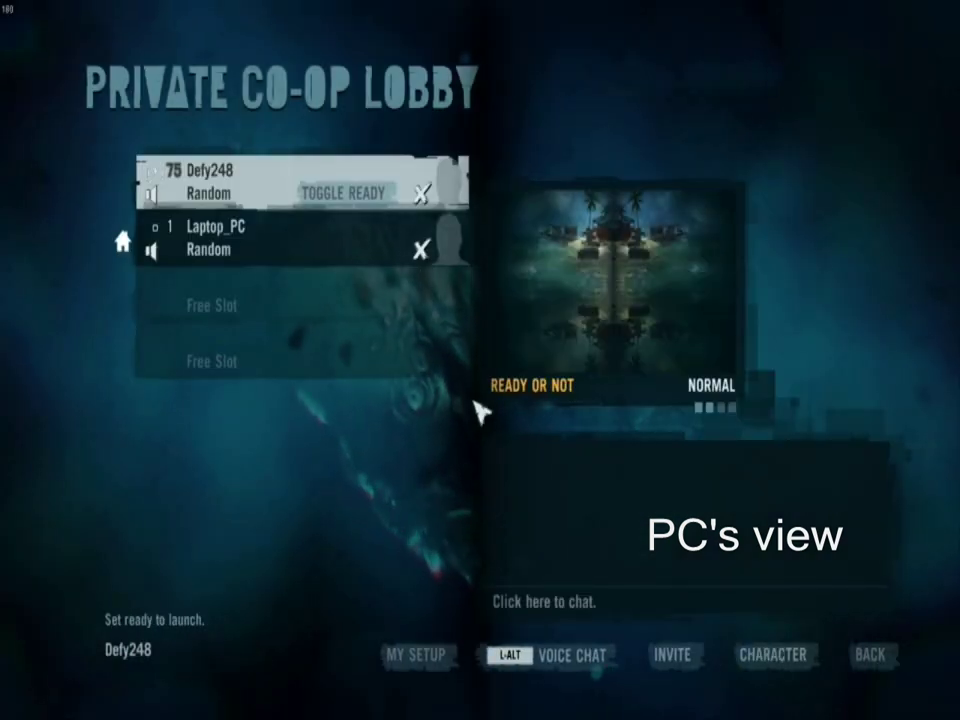
left_click(272, 182)
left_click(240, 167)
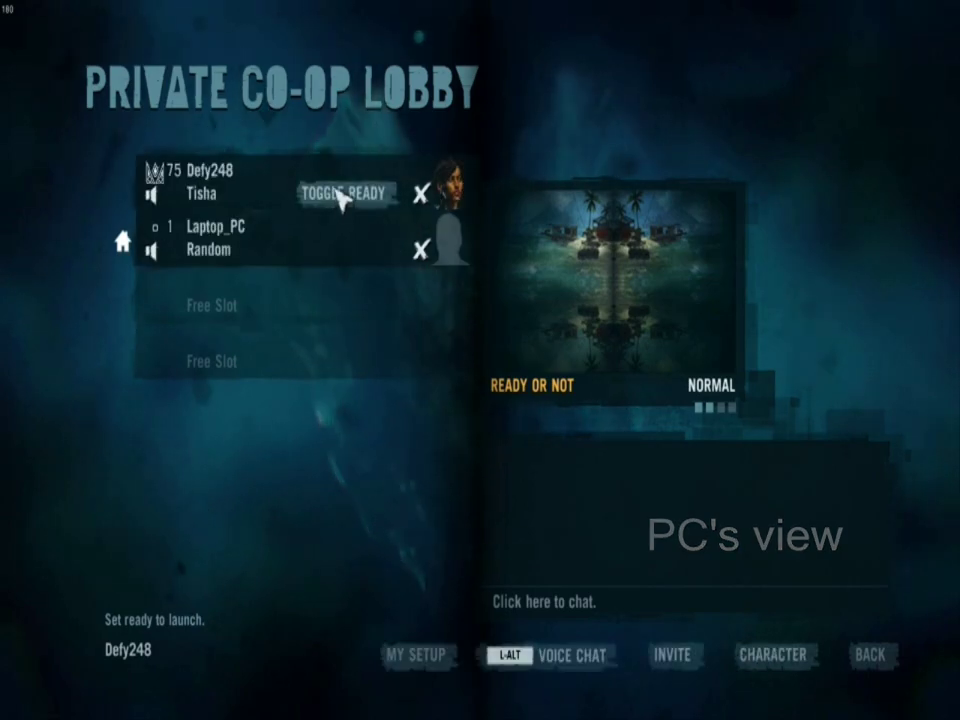
left_click(336, 197)
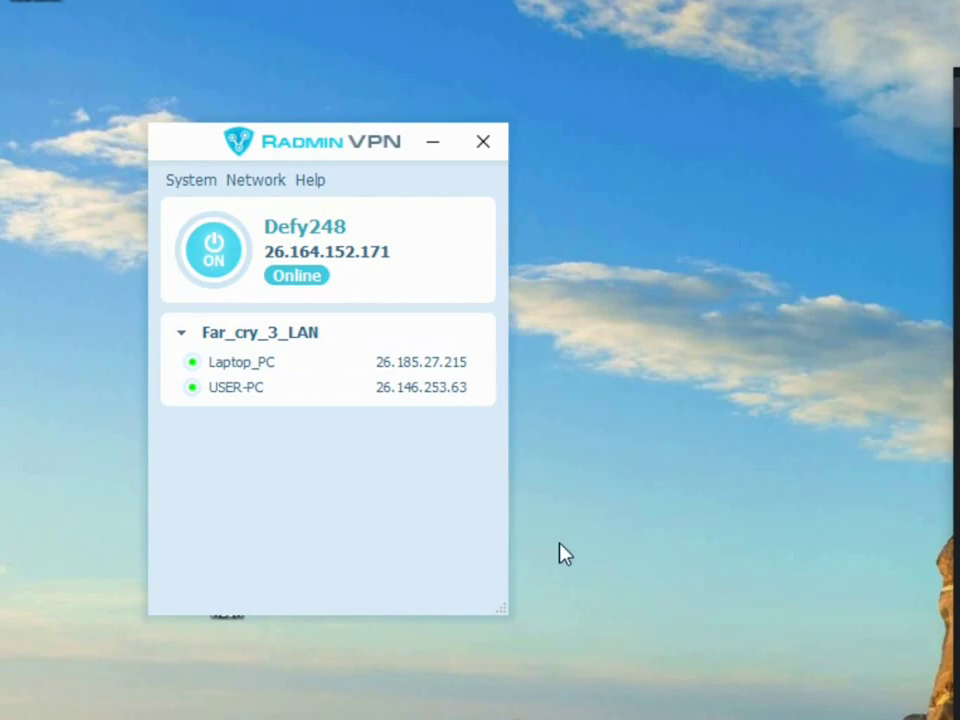
left_click_drag(581, 557, 643, 709)
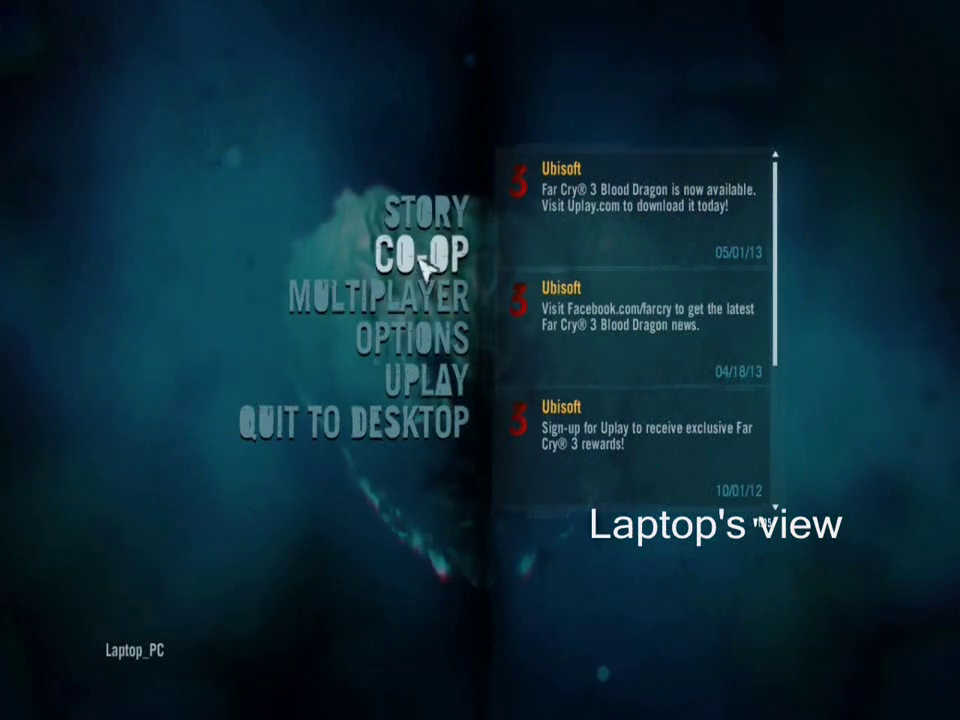
- On the laptop, start a public lobby via CO-OP > ONLINE CO-OP > PUBLIC CO-OP
left_click(426, 253)
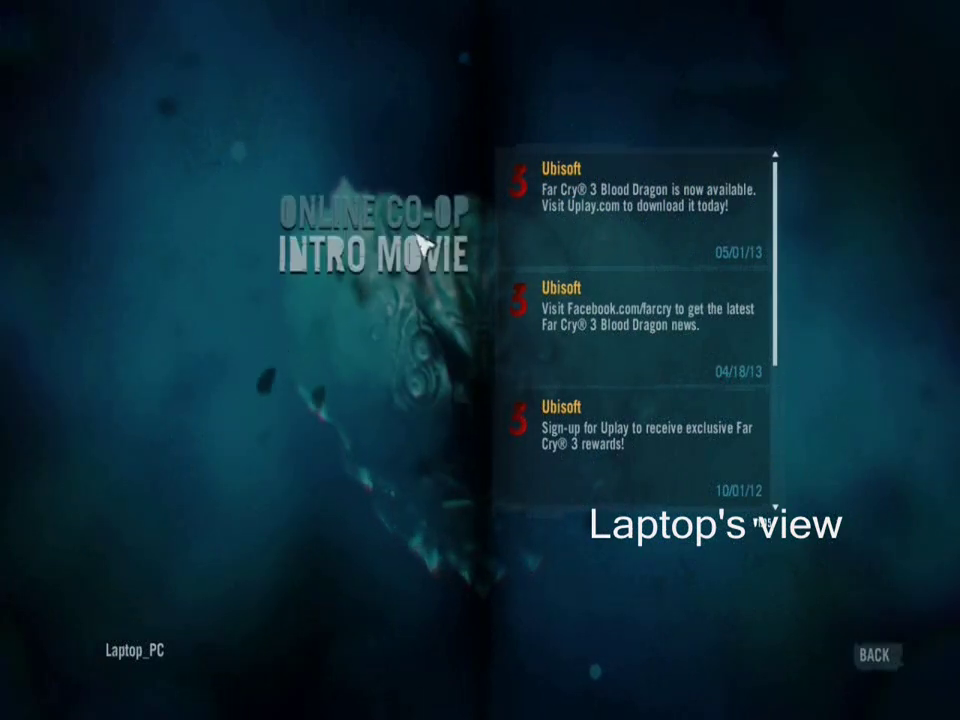
left_click(428, 215)
left_click(432, 258)
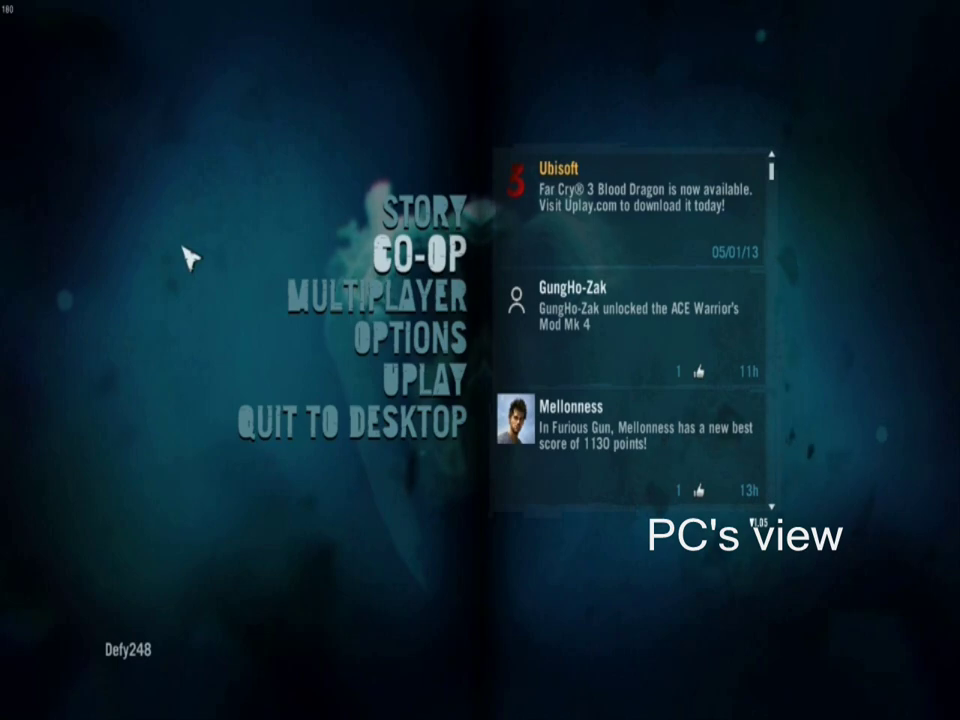
- On the PC, join the laptop's public lobby via CO-OP > ONLINE CO-OP > PUBLIC CO-OP
key("Return")
key("Return")
key("Down")
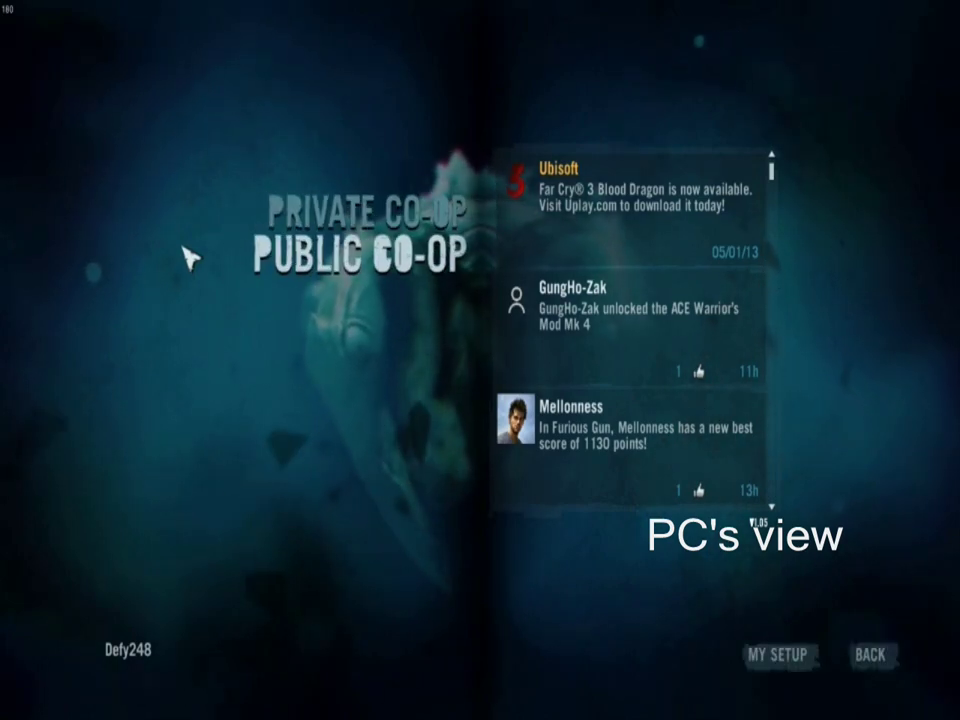
key("Return")
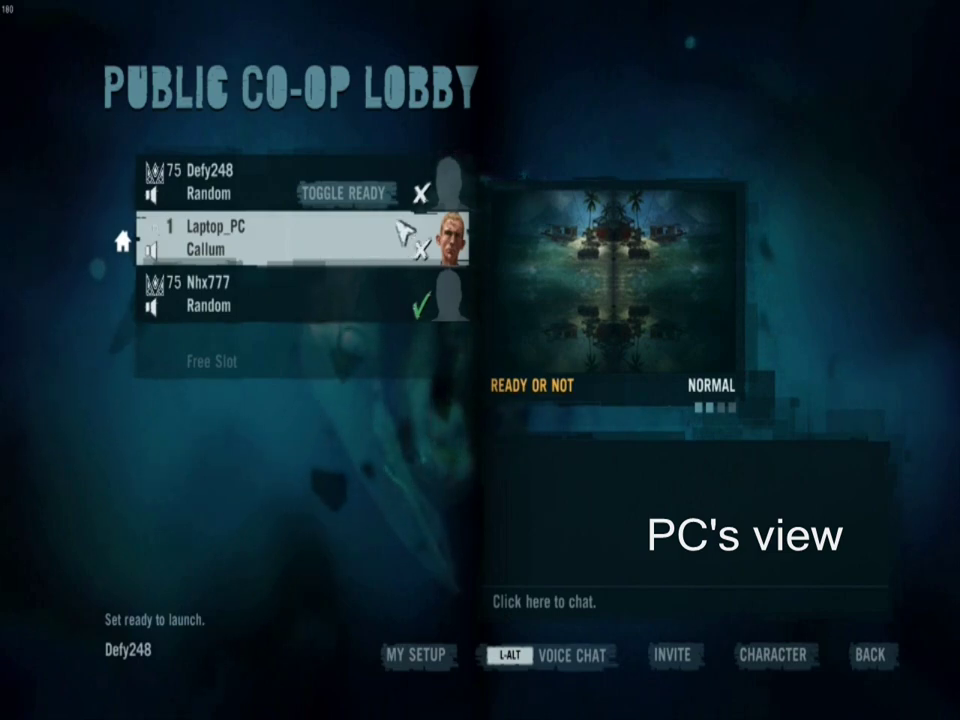
- Mark the PC player ready and switch the character to Tisha
left_click(365, 193)
left_click(238, 169)
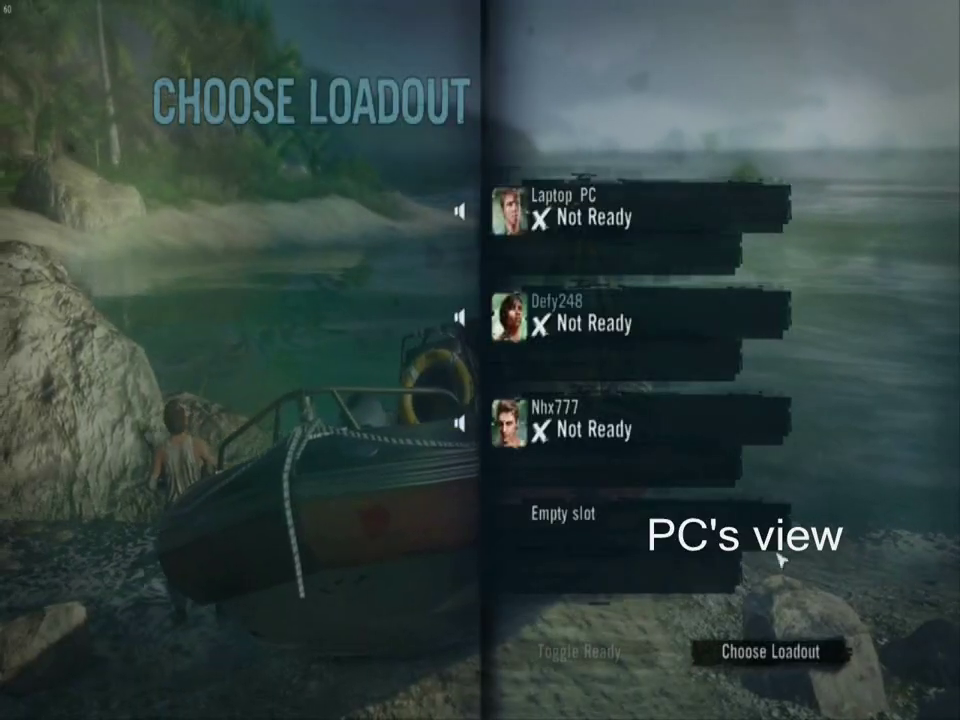
- Pick a weapon loadout for the PC player and confirm it
left_click(742, 652)
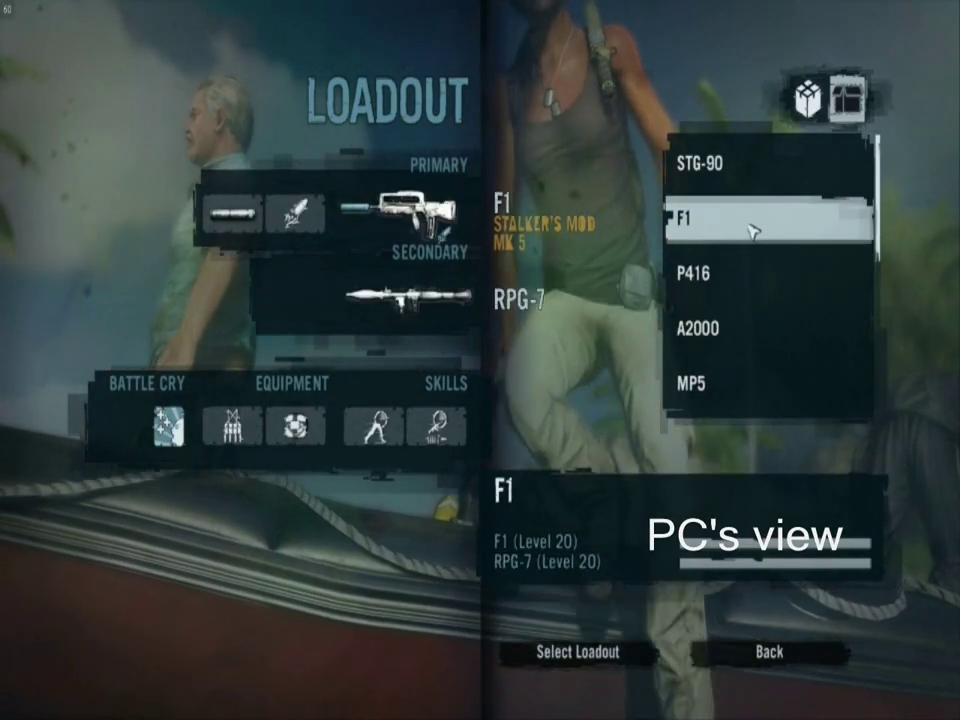
left_click(738, 264)
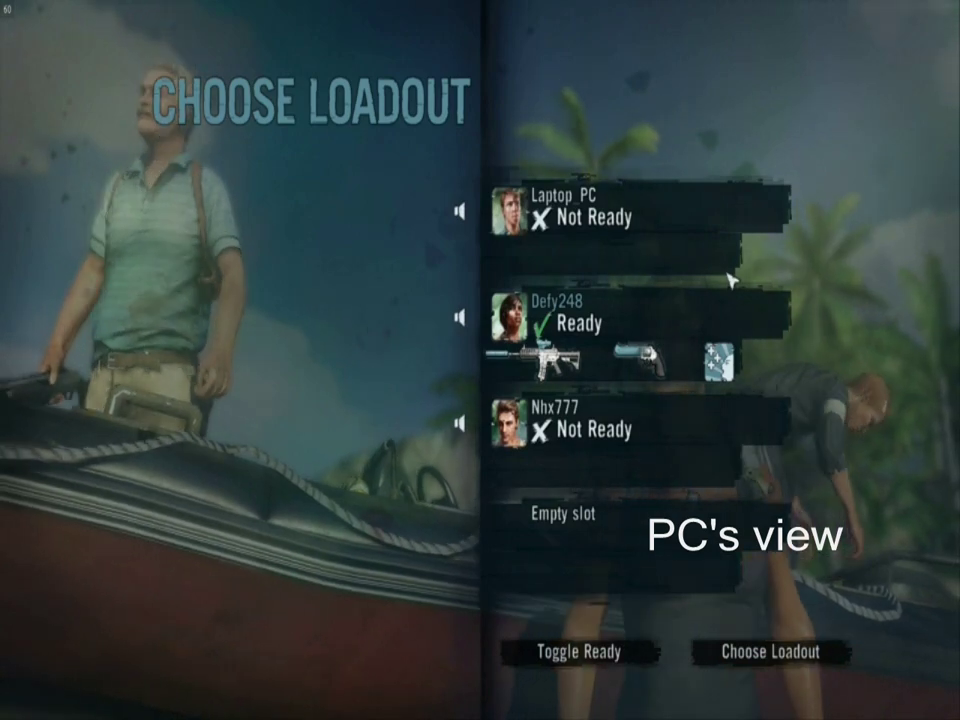